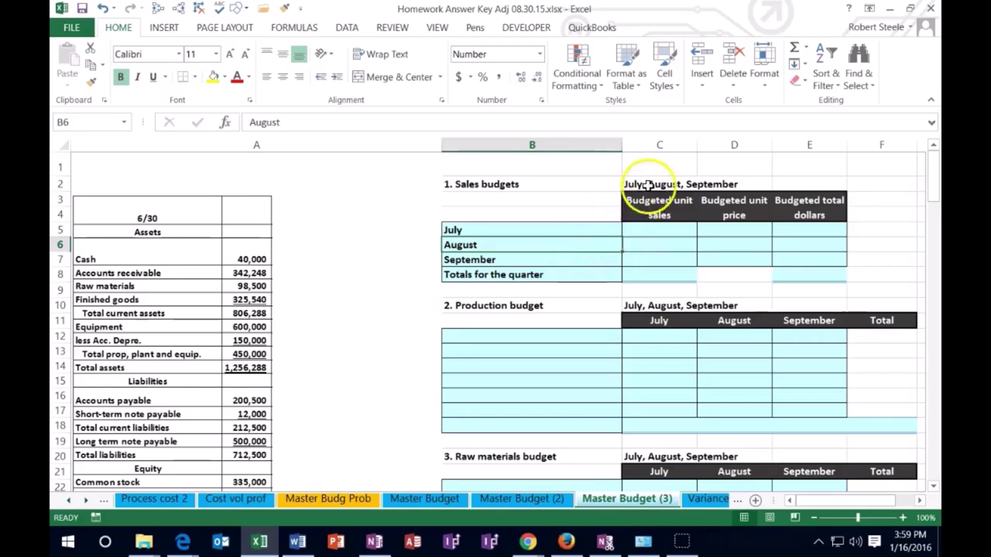
Review the budget templates, the 6/30 balance sheet, and the monthly sales and cost projections for the problem.
{"action": "left_click", "coordinate": [650, 181]}
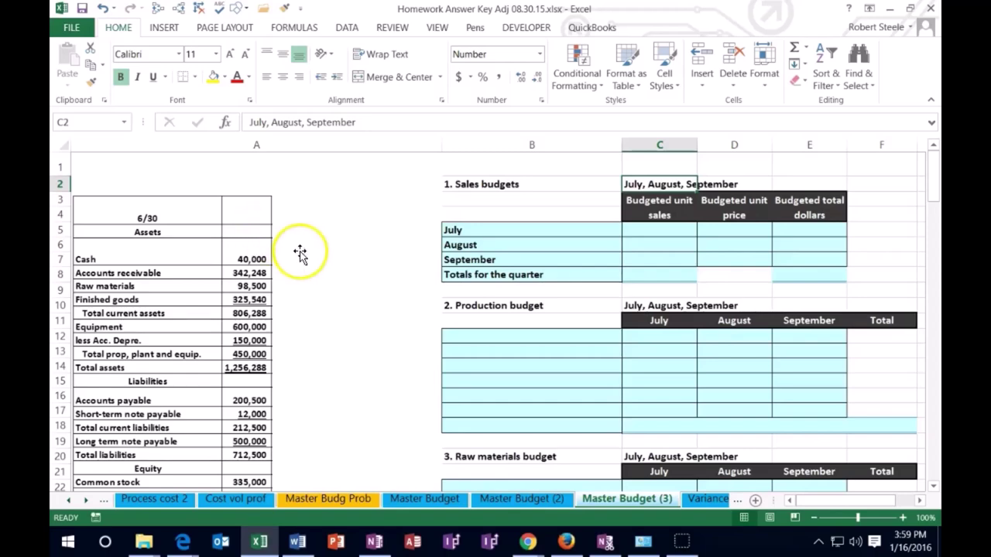
{"action": "scroll", "coordinate": [304, 250], "scroll_direction": "down", "scroll_amount": 7}
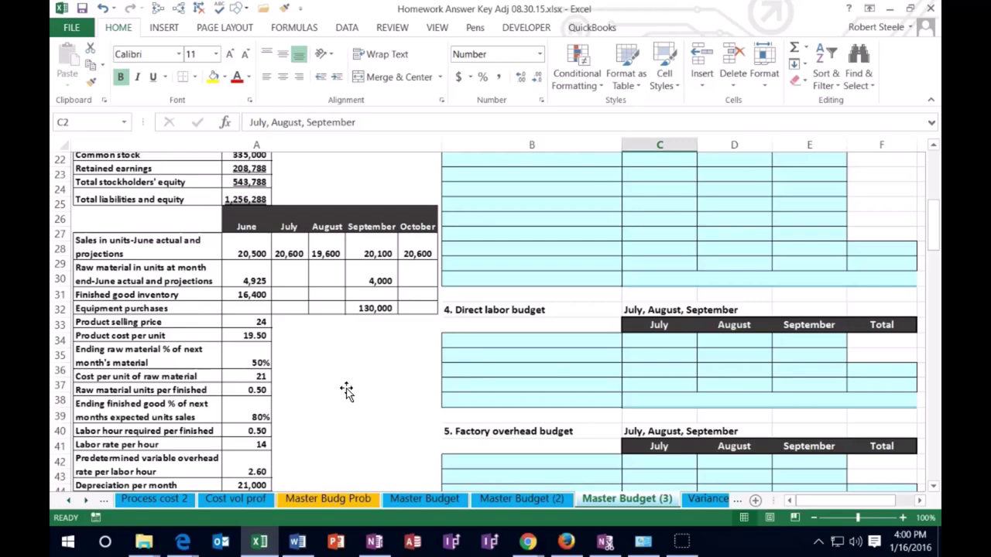
{"action": "scroll", "coordinate": [346, 391], "scroll_direction": "up", "scroll_amount": 7}
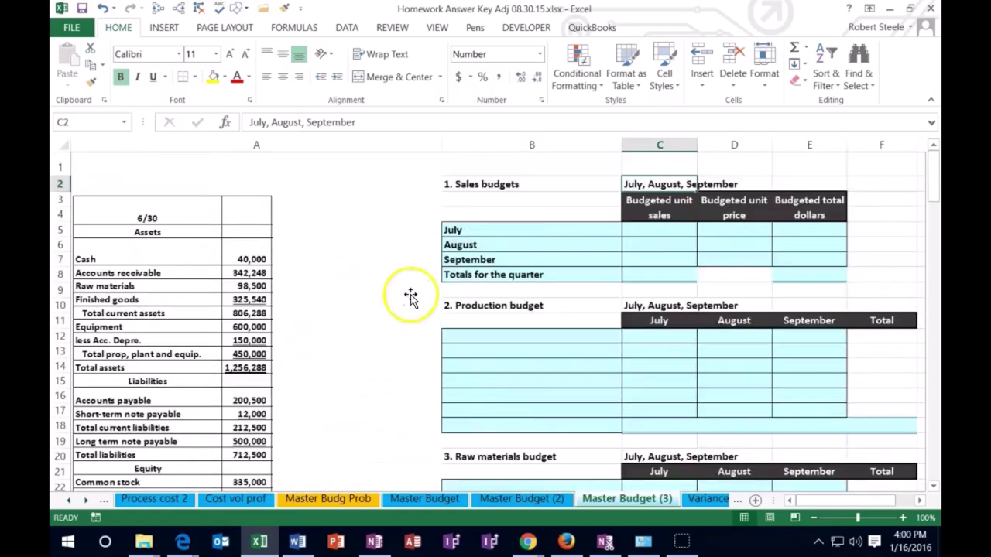
{"action": "left_click", "coordinate": [521, 185]}
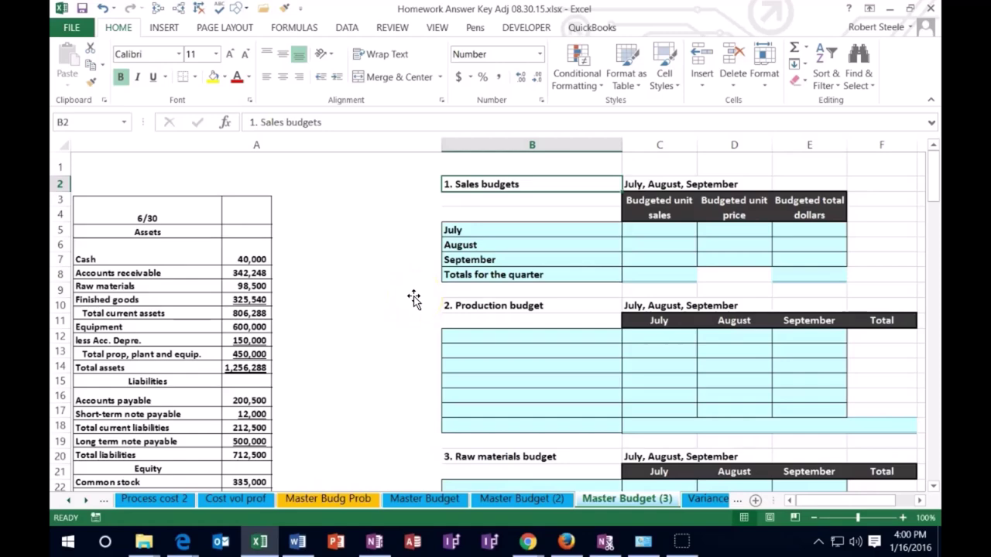
{"action": "scroll", "coordinate": [410, 297], "scroll_direction": "down", "scroll_amount": 5}
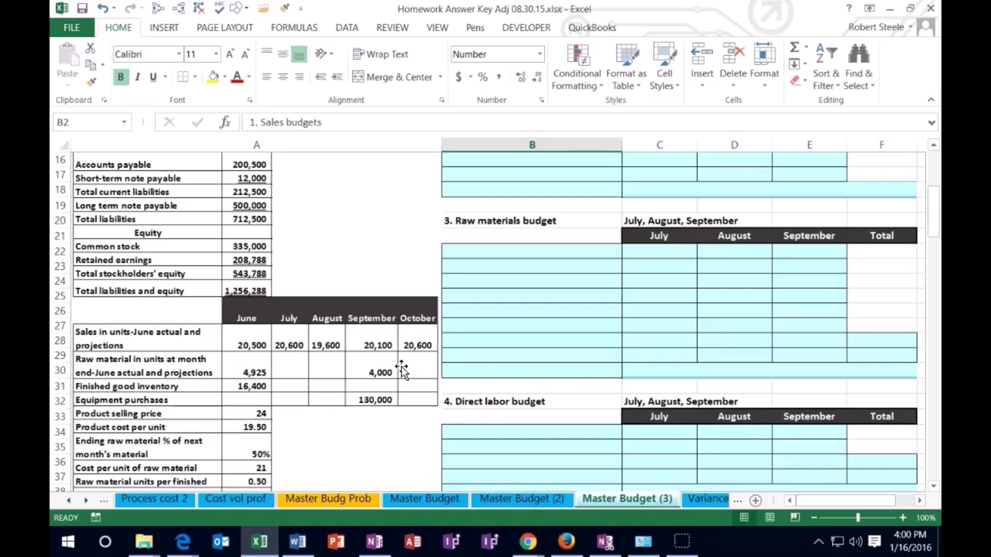
{"action": "left_click", "coordinate": [312, 370]}
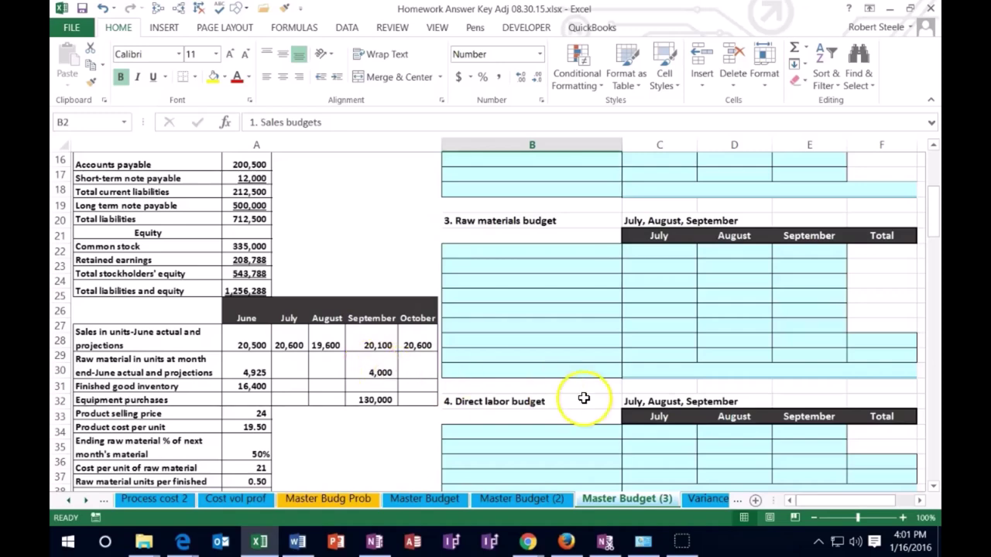
Enter budgeted unit sales of 20,600 for July, 19,600 for August and 20,100 for September in the sales budget.
{"action": "scroll", "coordinate": [584, 398], "scroll_direction": "up", "scroll_amount": 5}
{"action": "left_click", "coordinate": [666, 232]}
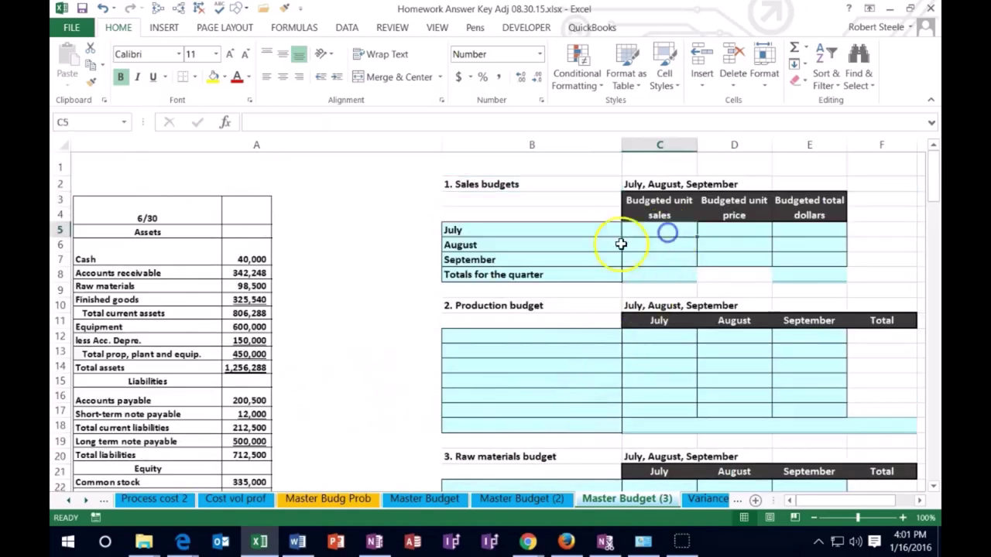
{"action": "type", "text": "20,600"}
{"action": "key", "text": "Return"}
{"action": "type", "text": "19,600"}
{"action": "key", "text": "Return"}
{"action": "type", "text": "20,100"}
{"action": "key", "text": "Return"}
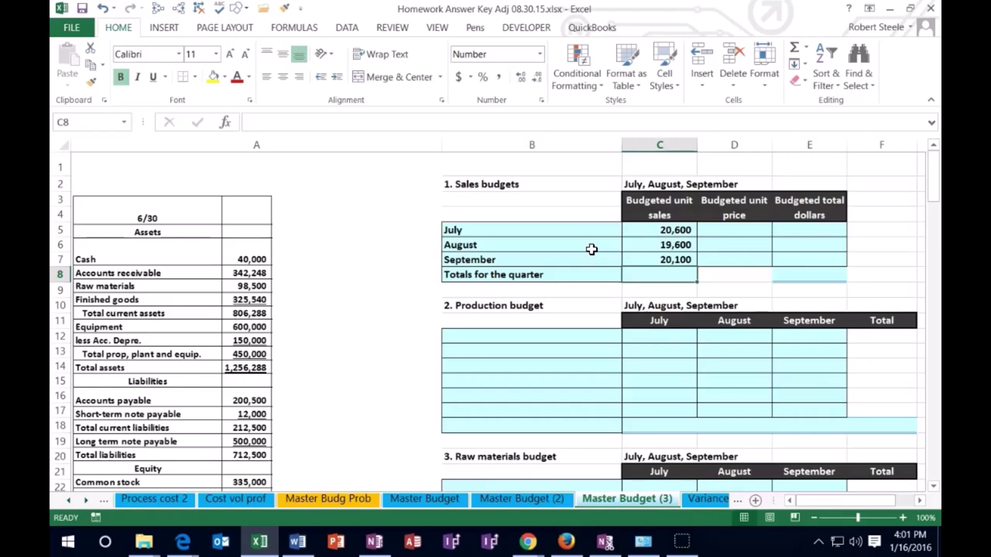
Total the quarter's budgeted unit sales in C8 with a SUM of C5:C7.
{"action": "type", "text": "=sum"}
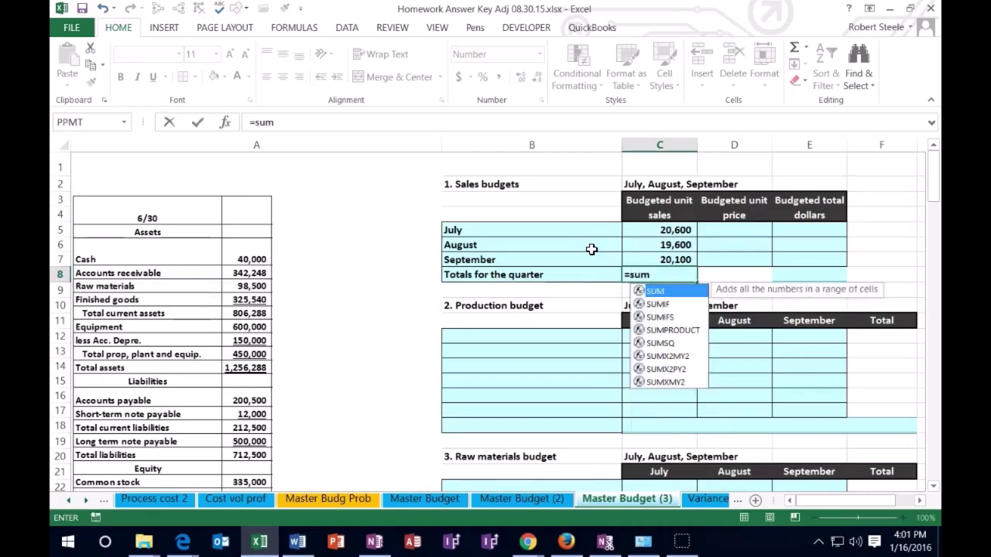
{"action": "type", "text": "("}
{"action": "left_click_drag", "start_coordinate": [658, 230], "coordinate": [660, 259]}
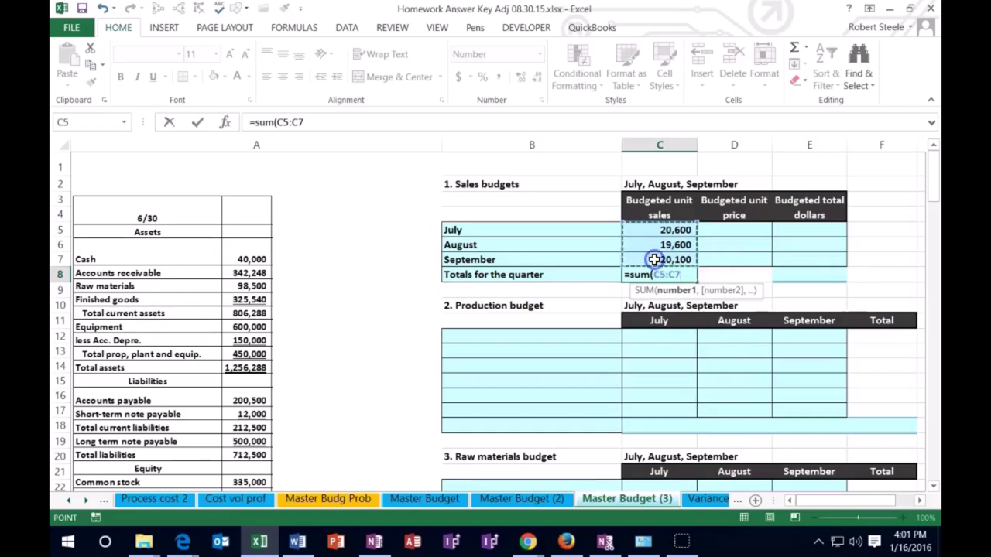
{"action": "key", "text": "Return"}
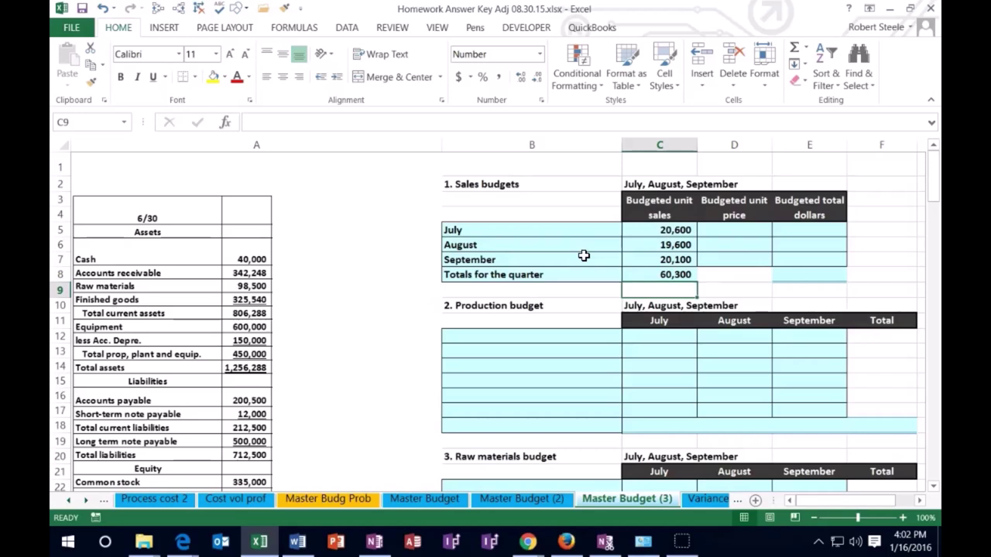
Enter a budgeted unit price of 24 for July, August and September in D5:D7.
{"action": "left_click", "coordinate": [720, 230]}
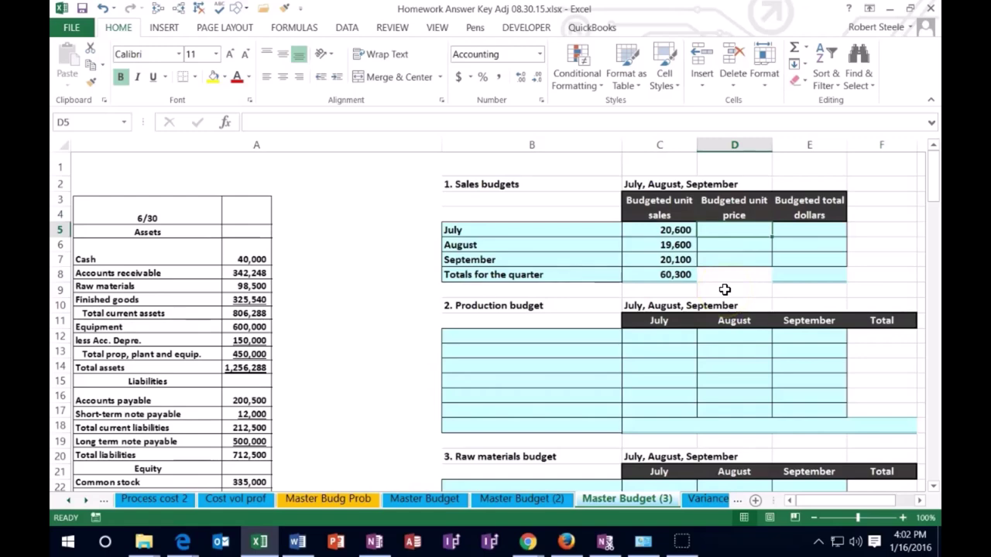
{"action": "type", "text": "24"}
{"action": "key", "text": "Return"}
{"action": "type", "text": "24"}
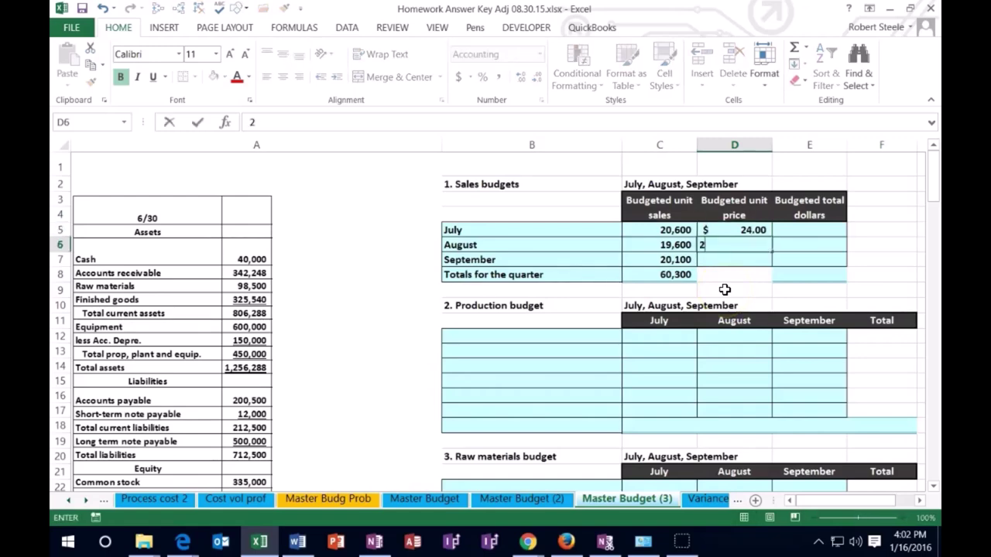
{"action": "key", "text": "Return"}
{"action": "type", "text": "24"}
{"action": "key", "text": "Return"}
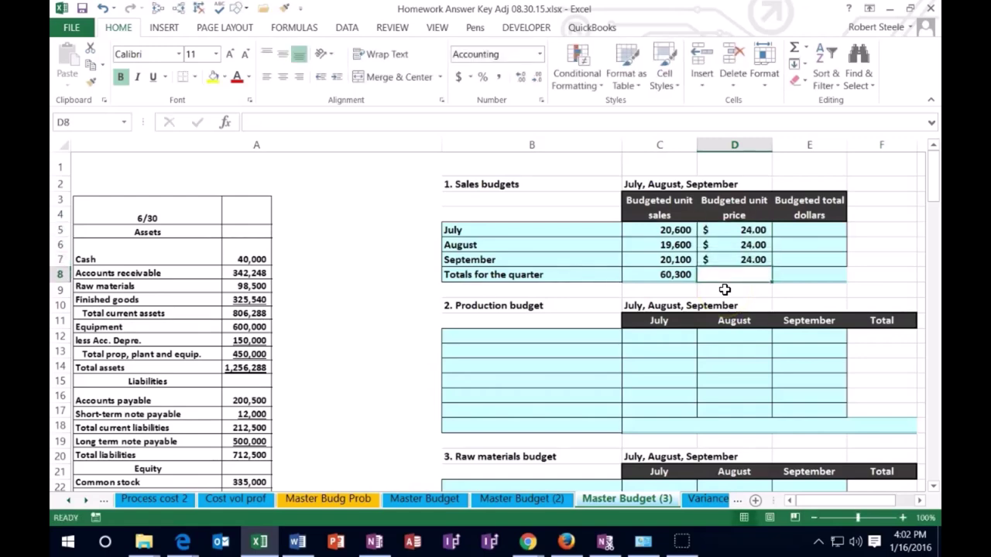
Calculate July's budgeted total dollars in E5 by multiplying C5 by D5.
{"action": "key", "text": "Right"}
{"action": "key", "text": "Up"}
{"action": "key", "text": "Up"}
{"action": "key", "text": "Up"}
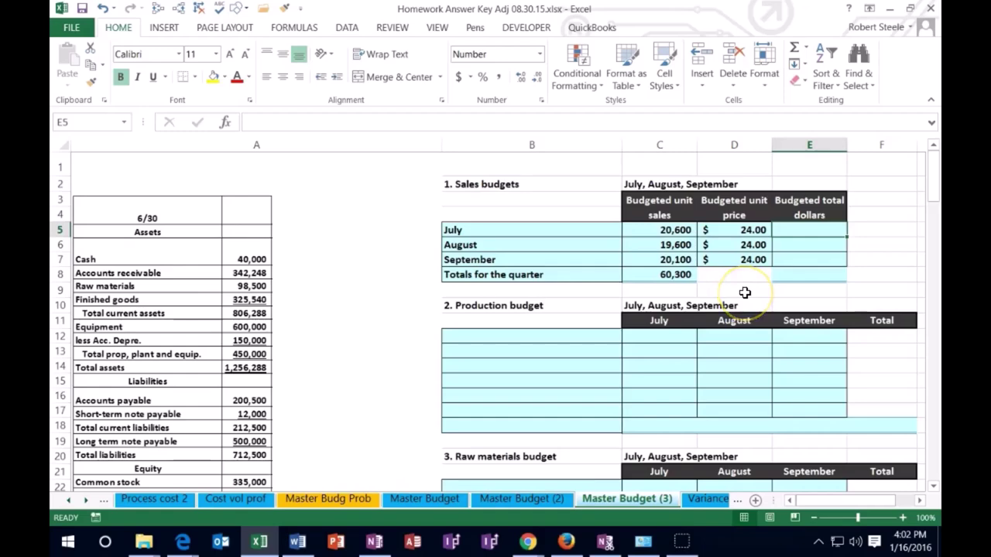
{"action": "type", "text": "="}
{"action": "left_click", "coordinate": [675, 230]}
{"action": "type", "text": "*"}
{"action": "left_click", "coordinate": [750, 230]}
{"action": "key", "text": "Return"}
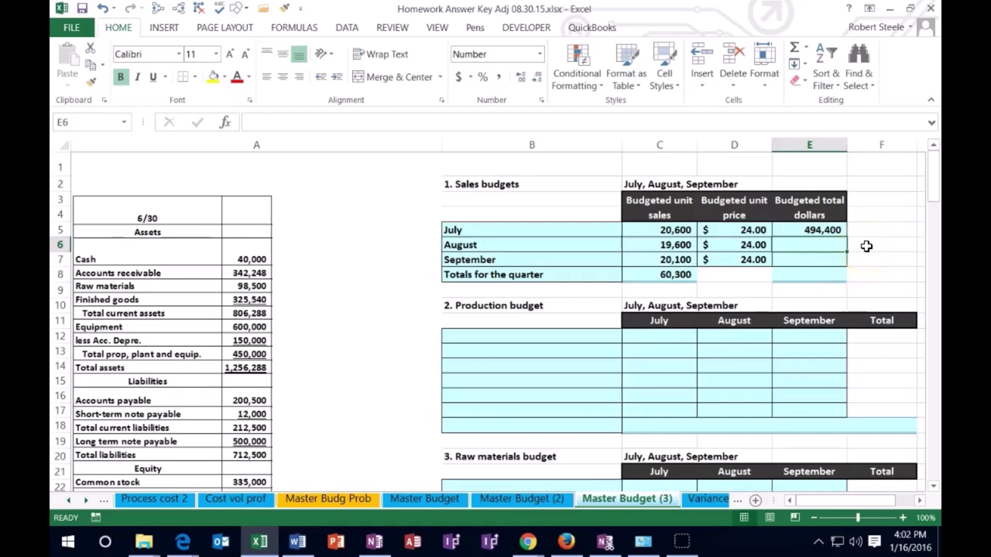
Calculate August's budgeted total dollars in E6 with the formula =C6*D6.
{"action": "type", "text": "="}
{"action": "left_click", "coordinate": [664, 245]}
{"action": "type", "text": "*"}
{"action": "left_click", "coordinate": [722, 245]}
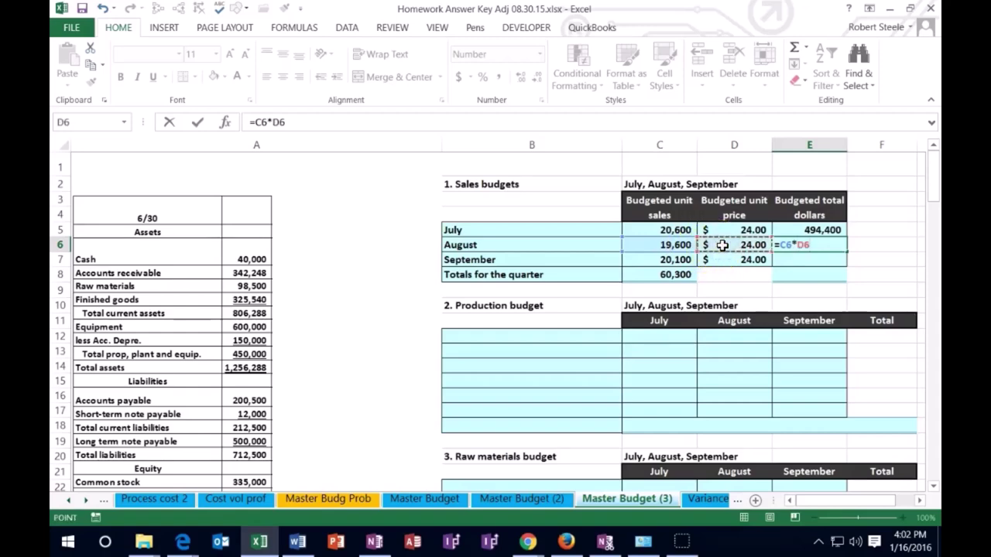
{"action": "key", "text": "ctrl+Return"}
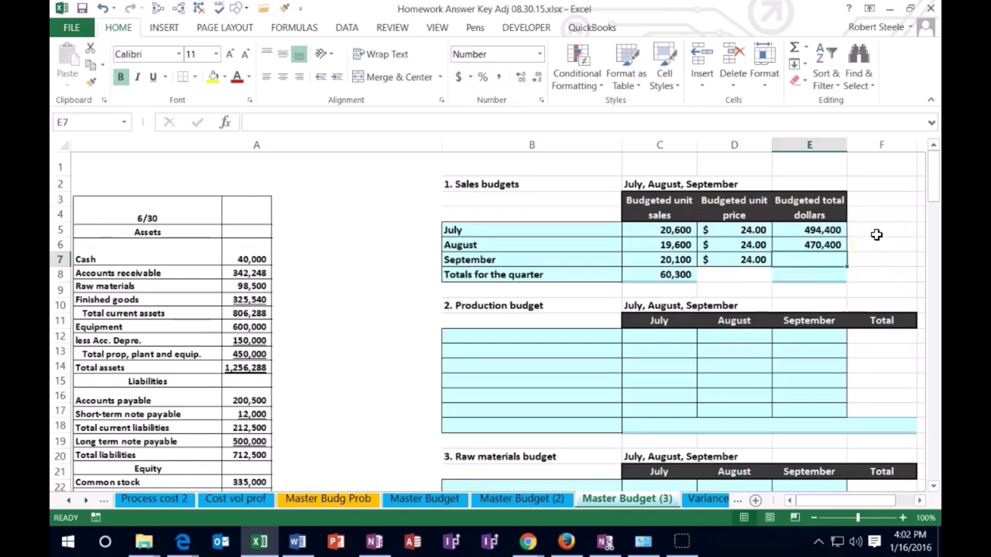
Calculate September's budgeted total dollars in E7 by multiplying C7 by D7.
{"action": "type", "text": "="}
{"action": "left_click", "coordinate": [677, 262]}
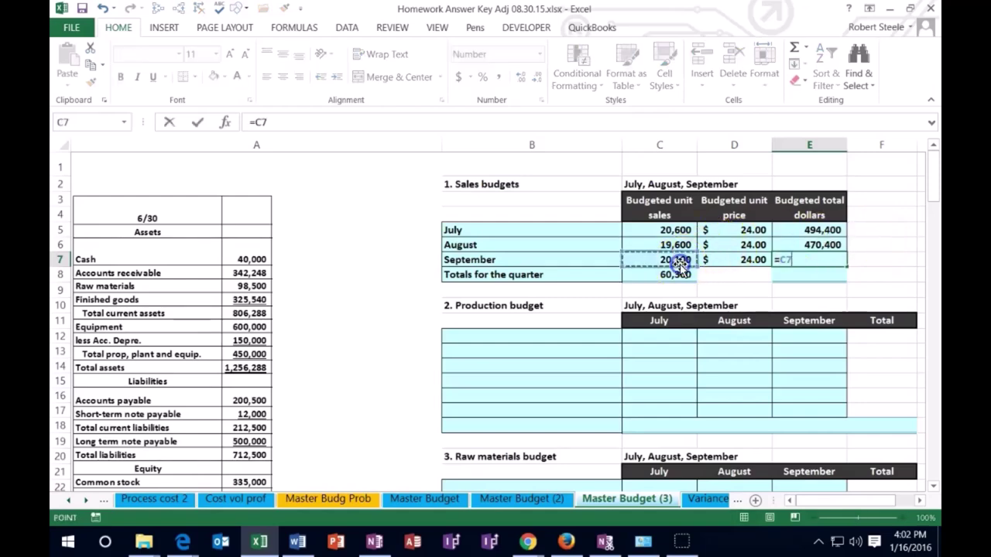
{"action": "type", "text": "*"}
{"action": "left_click", "coordinate": [739, 261]}
{"action": "key", "text": "Return"}
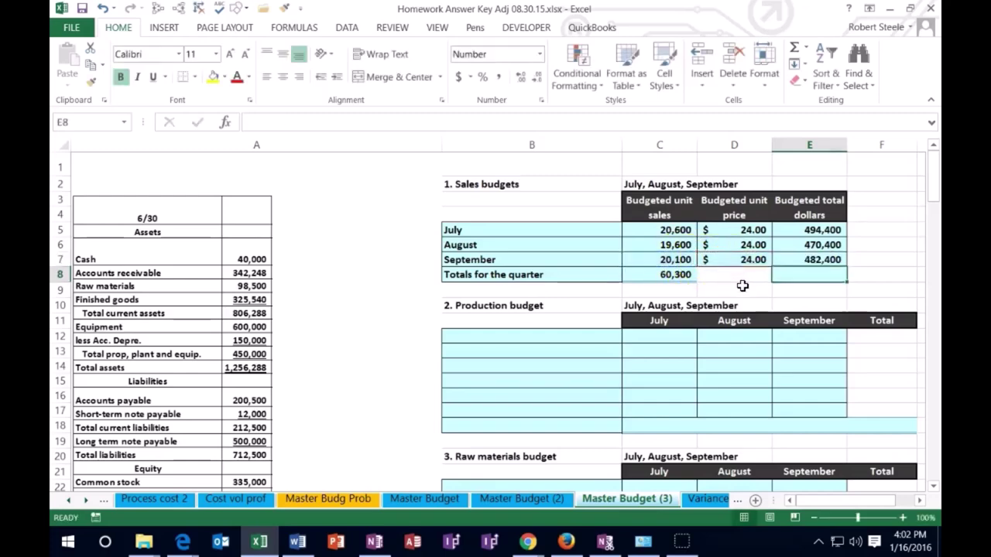
Total the quarter's budgeted dollars in E8 with a SUM of E5:E7.
{"action": "left_click", "coordinate": [678, 275]}
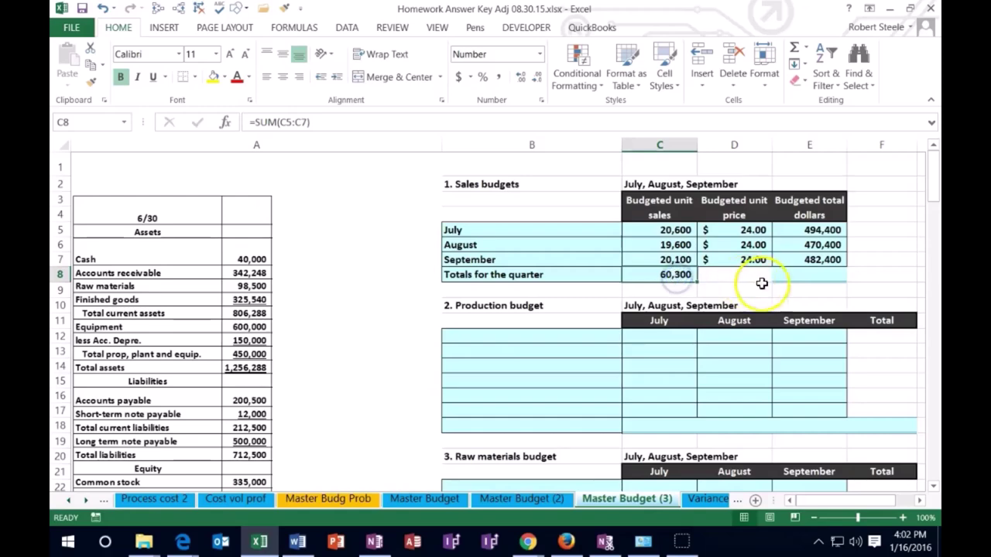
{"action": "left_click", "coordinate": [810, 277]}
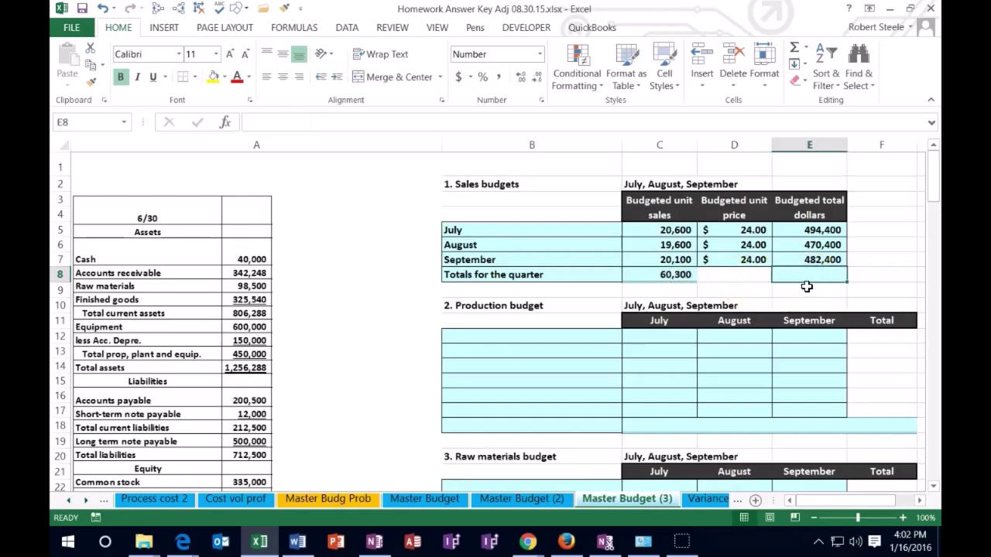
{"action": "type", "text": "=sum("}
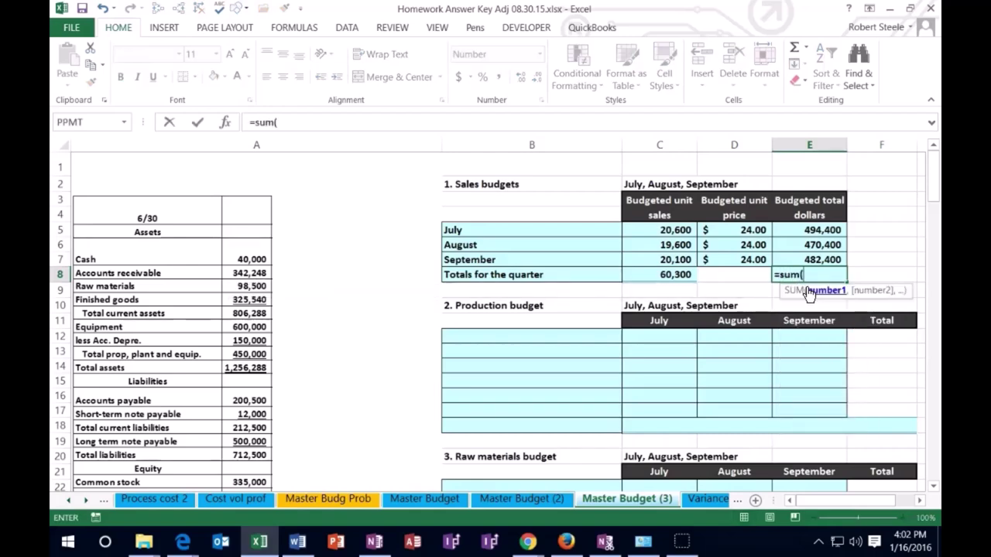
{"action": "key", "text": "Up"}
{"action": "key", "text": "shift+Up"}
{"action": "key", "text": "shift+Up"}
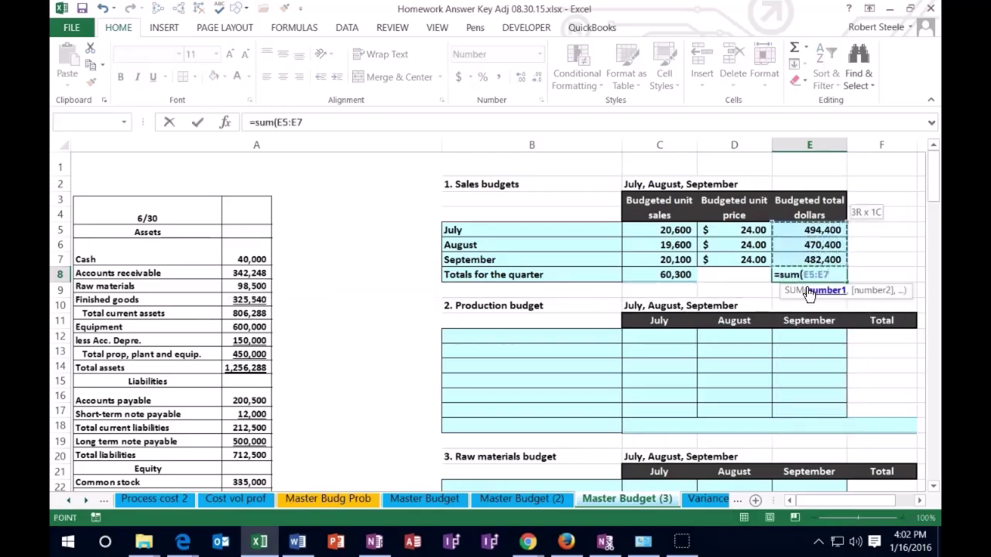
{"action": "key", "text": "Return"}
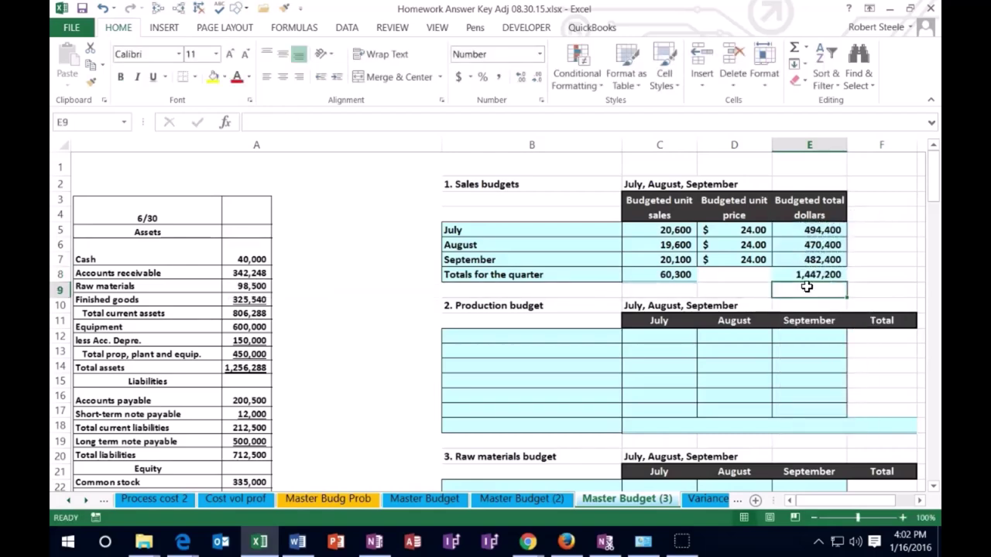
Copy the accounting format of the July unit price in D5 onto the budgeted total dollars in E5:E8.
{"action": "left_click", "coordinate": [681, 274]}
{"action": "left_click", "coordinate": [728, 230]}
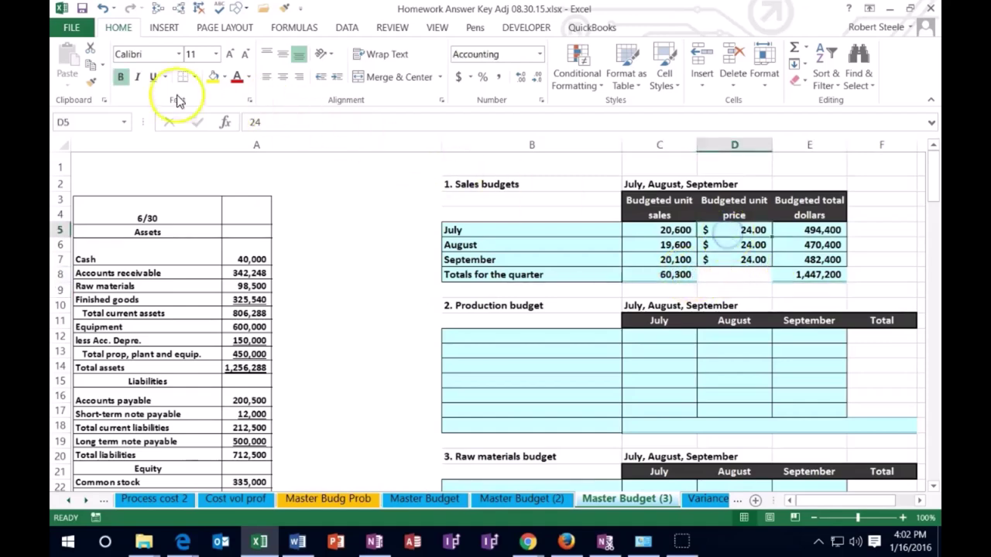
{"action": "left_click", "coordinate": [91, 81]}
{"action": "left_click_drag", "start_coordinate": [816, 226], "coordinate": [806, 276]}
{"action": "left_click", "coordinate": [762, 277]}
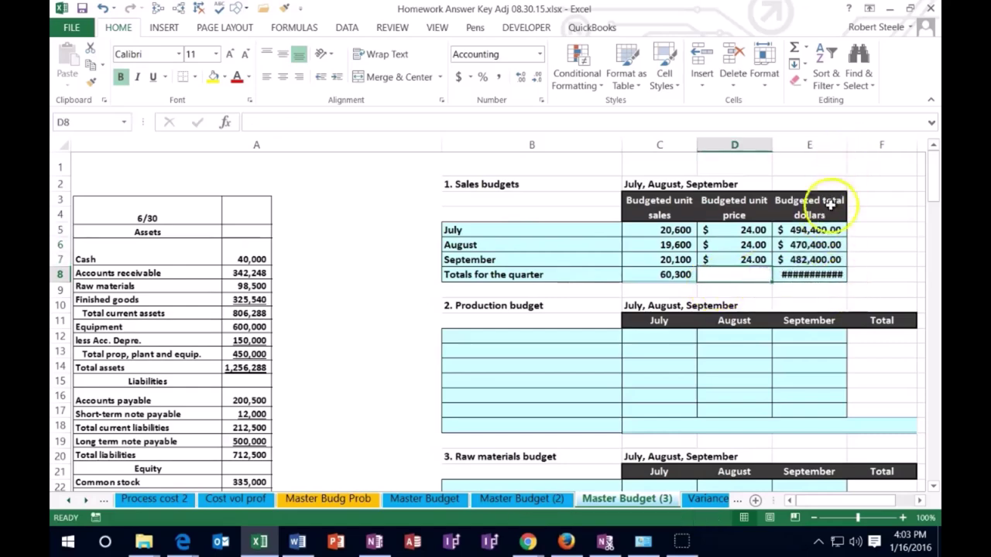
Remove the decimal places from the budgeted total dollars in E5:E8.
{"action": "left_click_drag", "start_coordinate": [809, 230], "coordinate": [810, 275]}
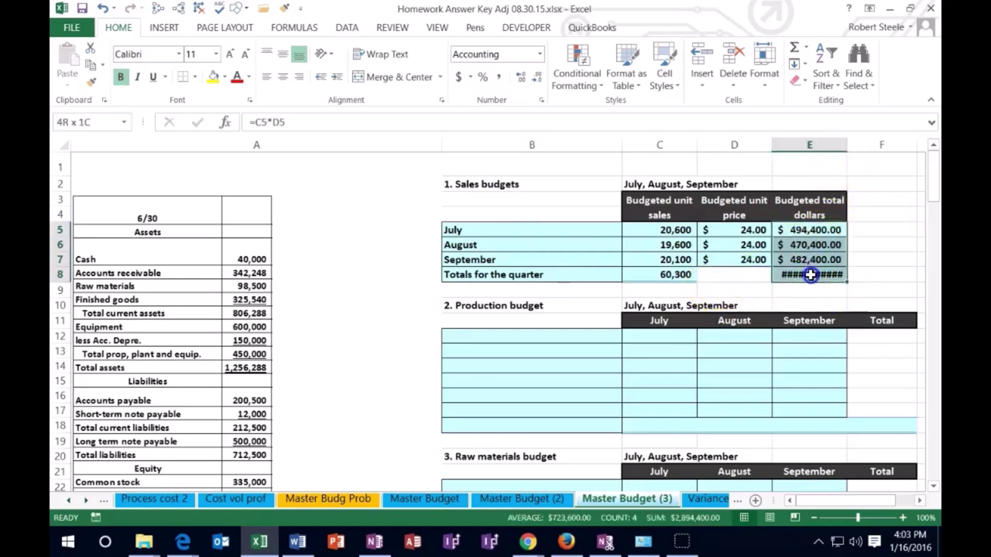
{"action": "left_click", "coordinate": [520, 78]}
{"action": "left_click", "coordinate": [534, 80]}
{"action": "left_click", "coordinate": [534, 81]}
{"action": "left_click", "coordinate": [534, 82]}
Apply the Total cell style to the quarter's total dollars in E8.
{"action": "left_click", "coordinate": [810, 275]}
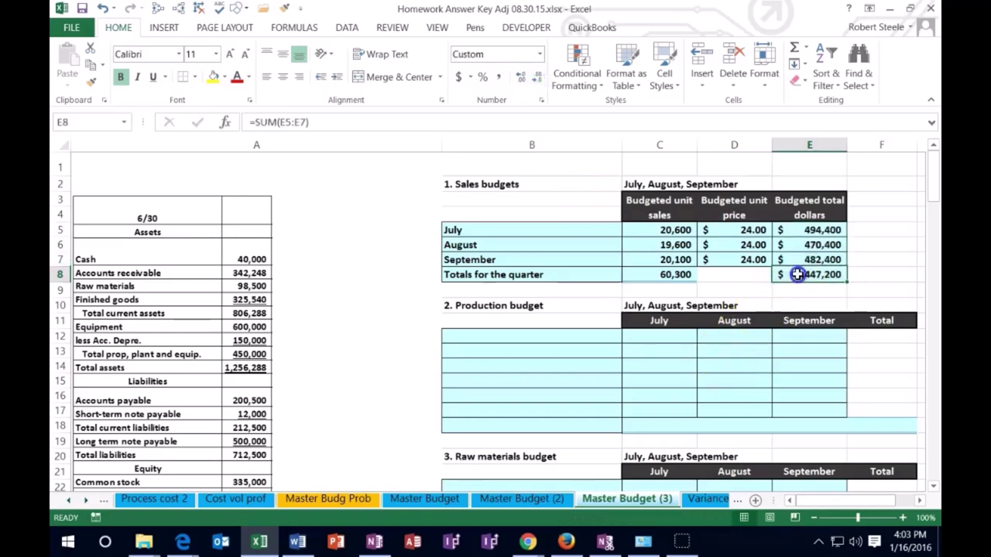
{"action": "left_click", "coordinate": [665, 82]}
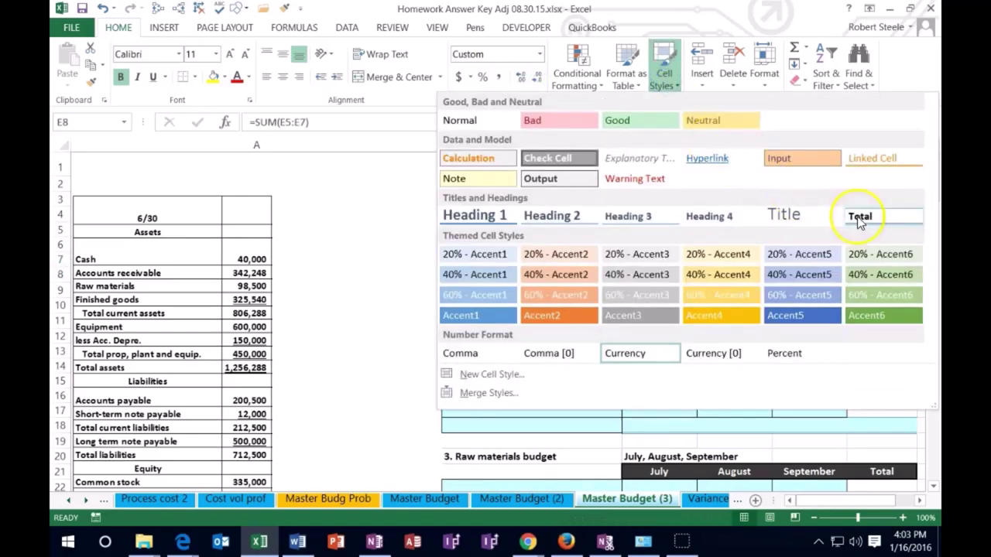
{"action": "left_click", "coordinate": [858, 214]}
{"action": "left_click", "coordinate": [724, 249]}
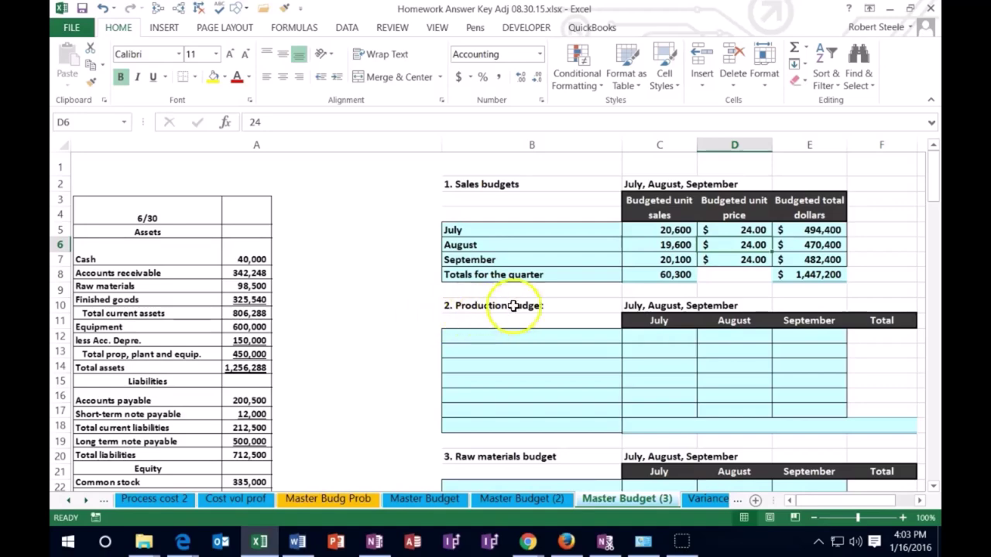
{"action": "left_click", "coordinate": [634, 283]}
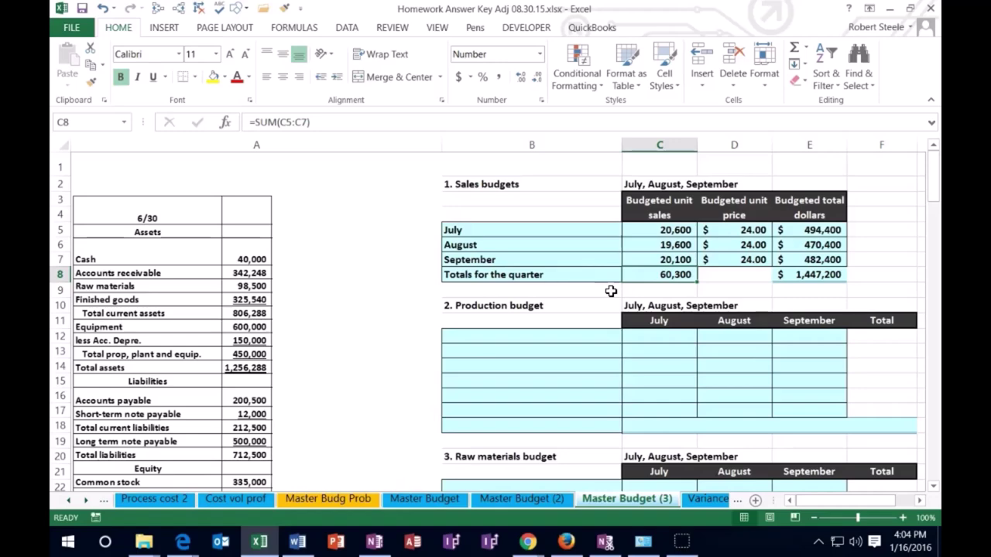
Label the first production budget row in B12 "Budgeted units sales for each month".
{"action": "left_click", "coordinate": [456, 336]}
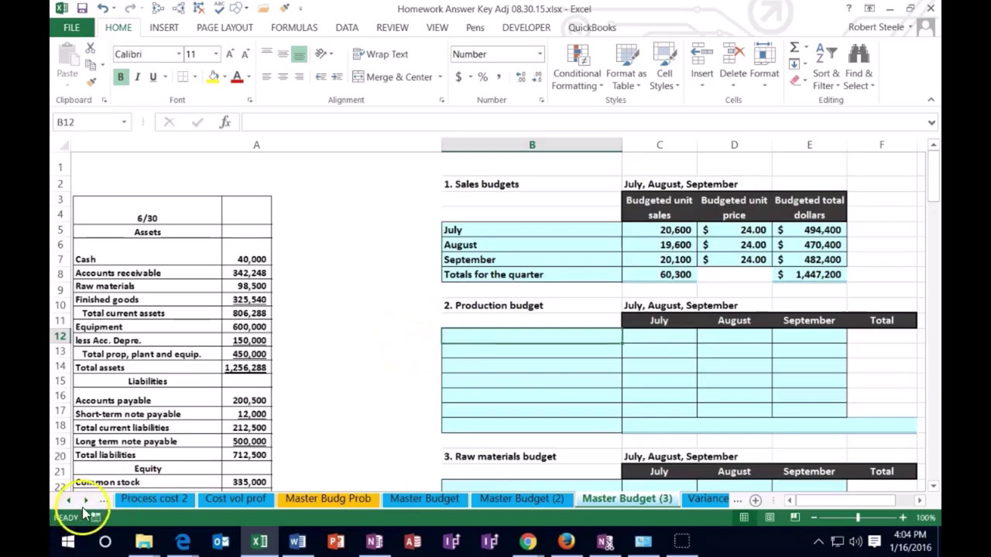
{"action": "type", "text": "Budgeted units sales for each month"}
{"action": "key", "text": "Tab"}
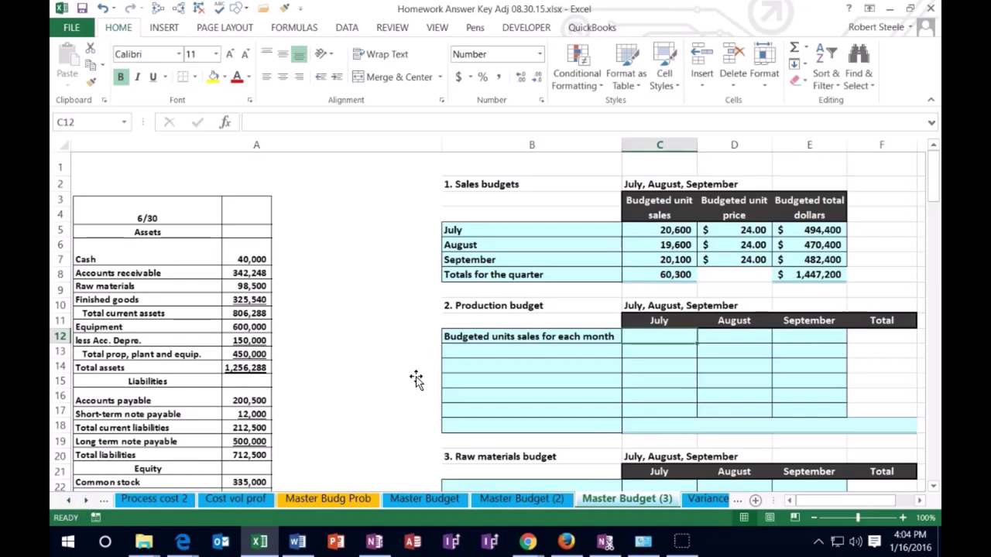
Link the July, August and September budgeted unit sales in C12, D12 and E12 to the sales budget cells C5, C6 and C7.
{"action": "type", "text": "="}
{"action": "left_click", "coordinate": [642, 232]}
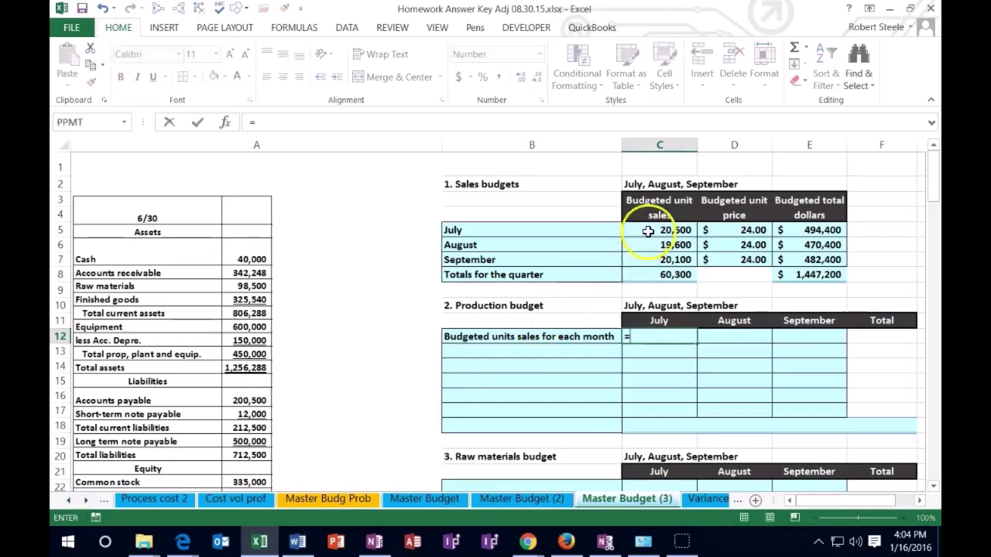
{"action": "key", "text": "Return"}
{"action": "key", "text": "Up"}
{"action": "key", "text": "Right"}
{"action": "key", "text": "Right"}
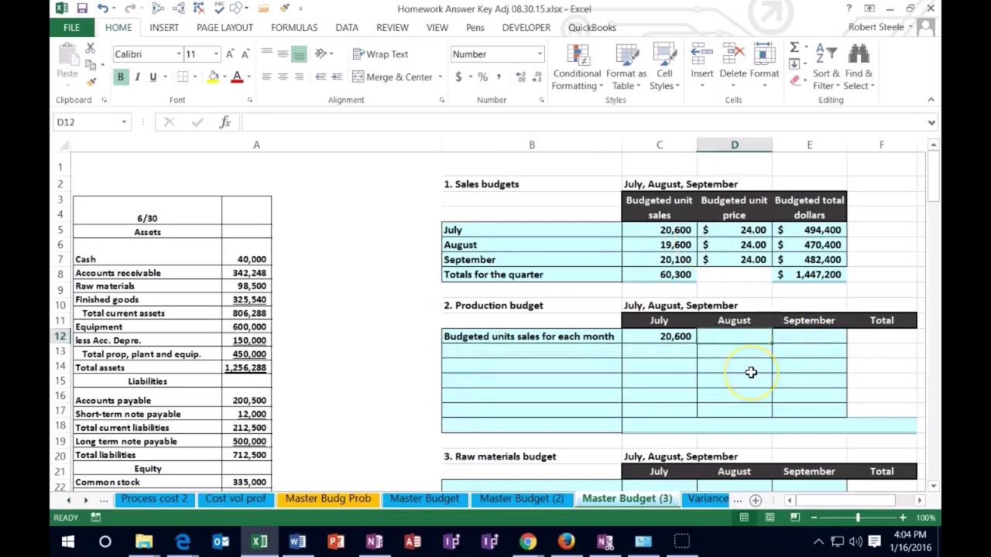
{"action": "type", "text": "="}
{"action": "left_click", "coordinate": [682, 244]}
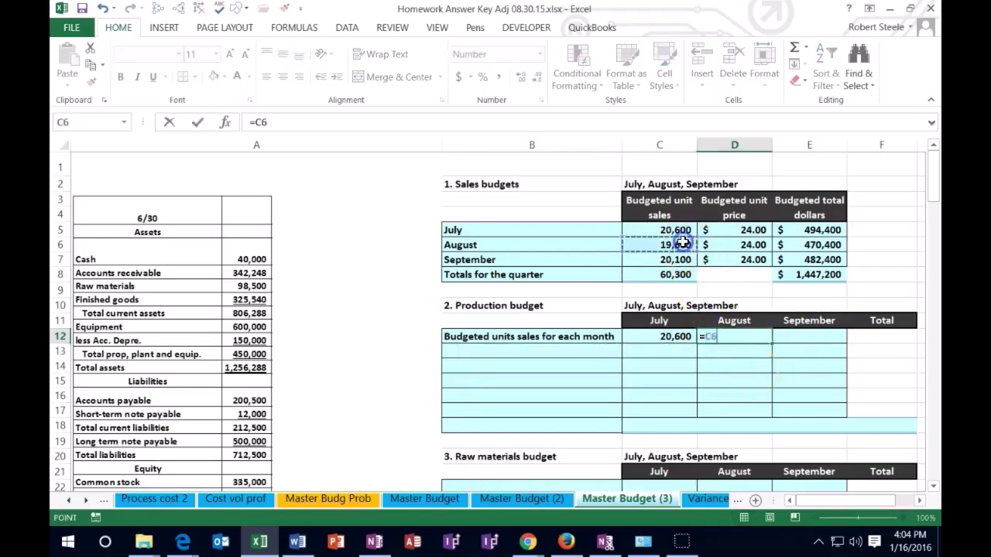
{"action": "key", "text": "Tab"}
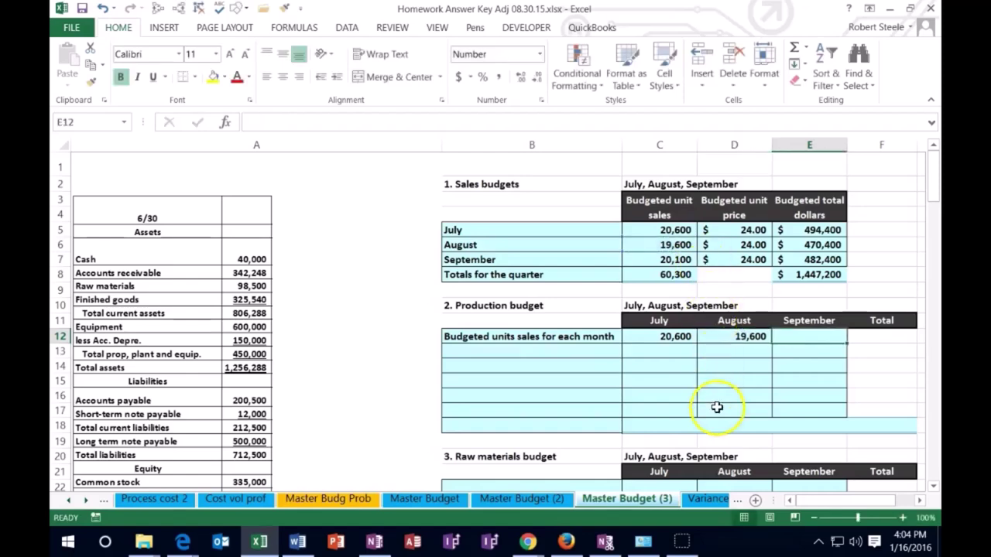
{"action": "type", "text": "="}
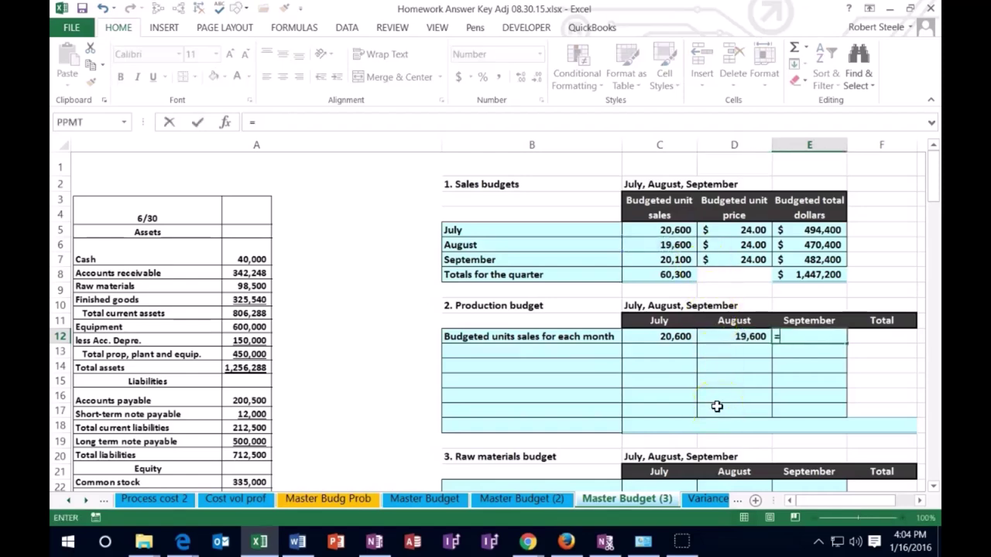
{"action": "left_click", "coordinate": [687, 259]}
{"action": "key", "text": "Return"}
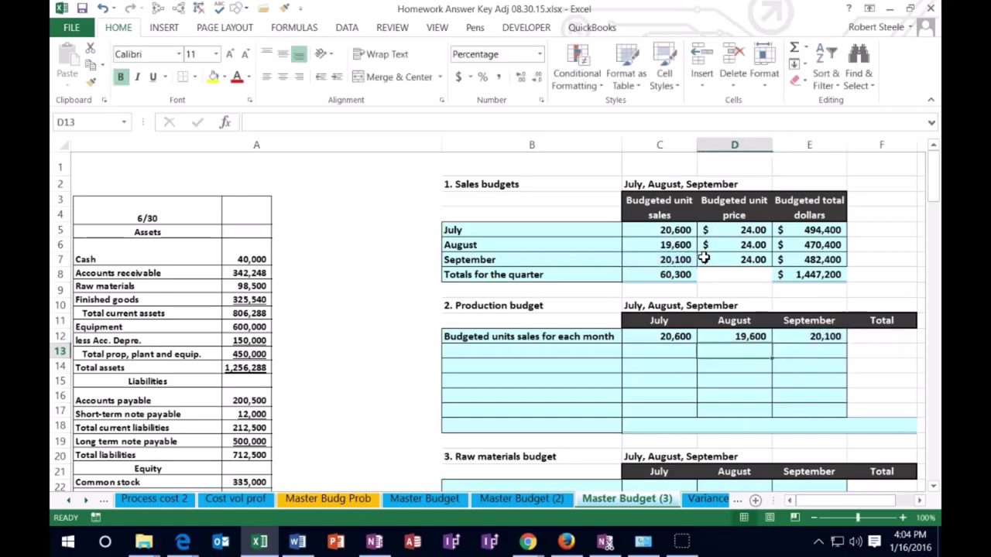
Check the July unit sales in the sales and production budgets, and examine the given monthly sales projections and ending finished goods percentage.
{"action": "left_click", "coordinate": [680, 231]}
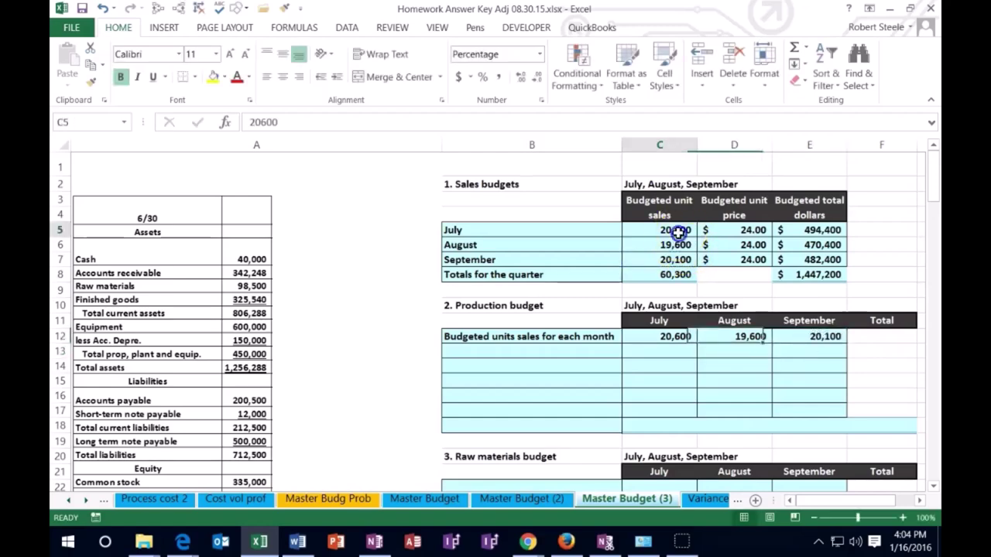
{"action": "left_click", "coordinate": [660, 336]}
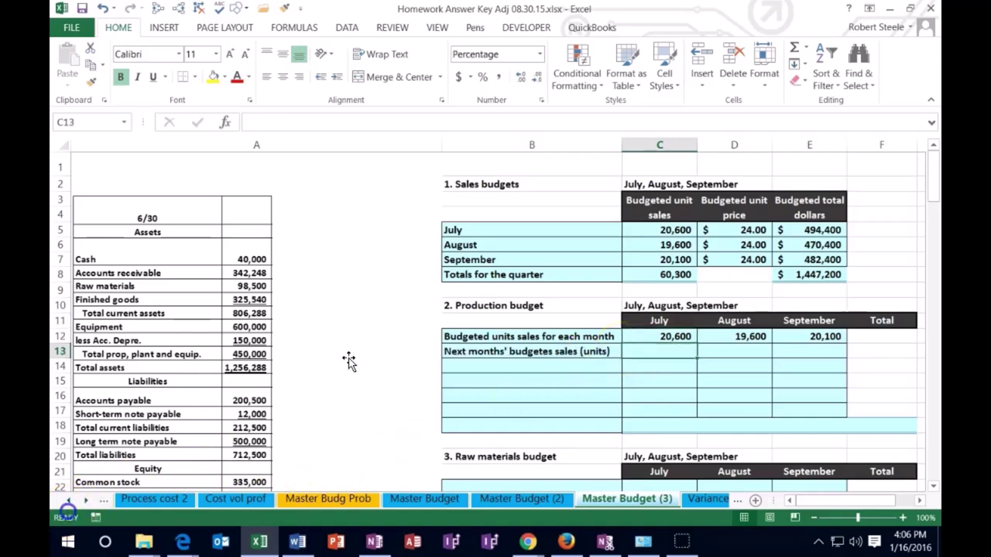
{"action": "scroll", "coordinate": [349, 360], "scroll_direction": "down", "scroll_amount": 2}
{"action": "scroll", "coordinate": [348, 360], "scroll_direction": "down", "scroll_amount": 5}
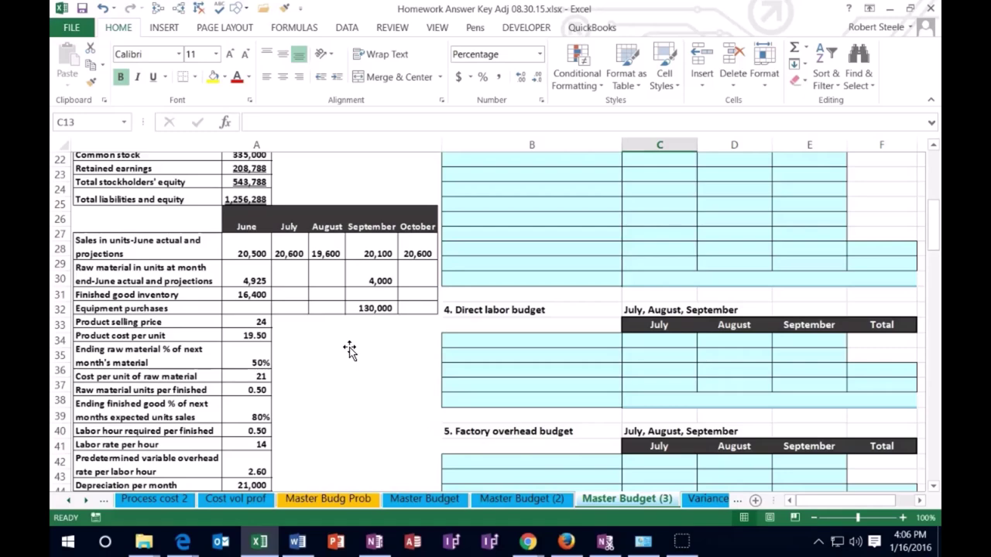
{"action": "left_click", "coordinate": [313, 414]}
{"action": "scroll", "coordinate": [358, 419], "scroll_direction": "up", "scroll_amount": 6}
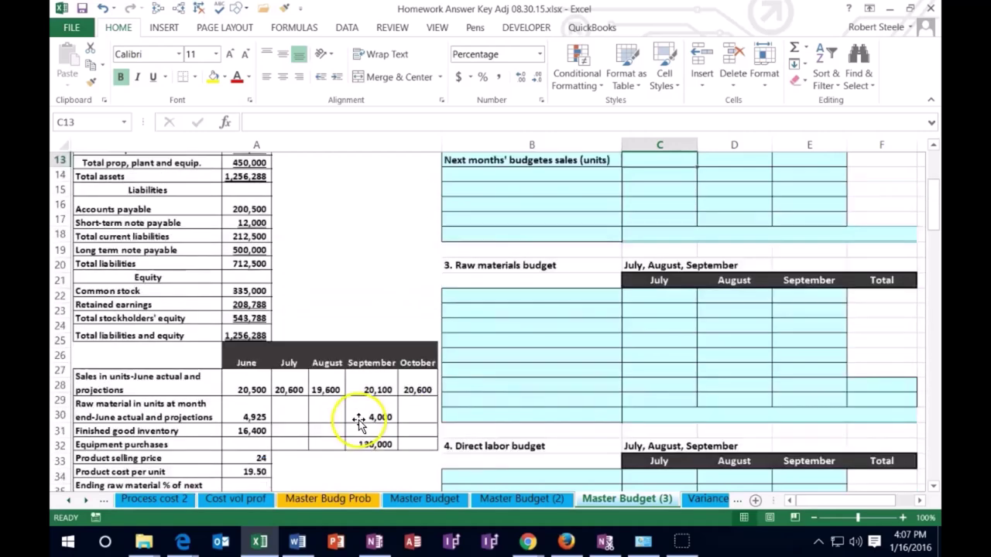
{"action": "scroll", "coordinate": [360, 420], "scroll_direction": "up", "scroll_amount": 2}
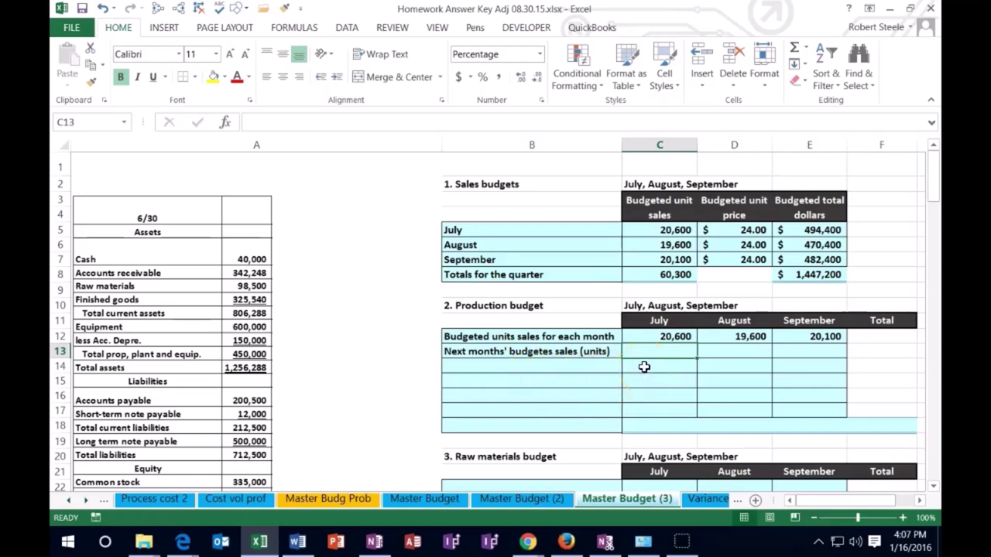
Link July's next month's budgeted sales in C13 to August's unit sales in C6, in Number format without decimals.
{"action": "type", "text": "="}
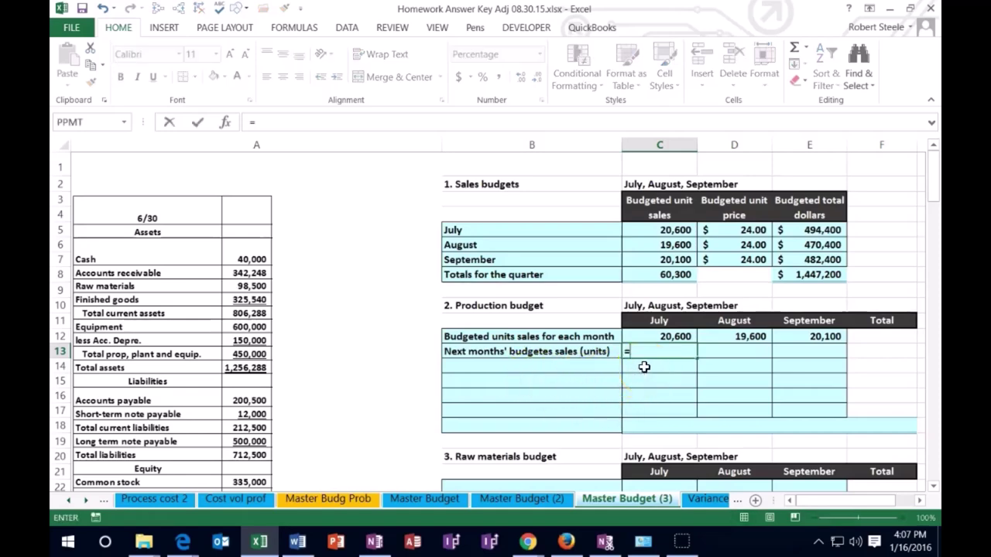
{"action": "left_click", "coordinate": [662, 246]}
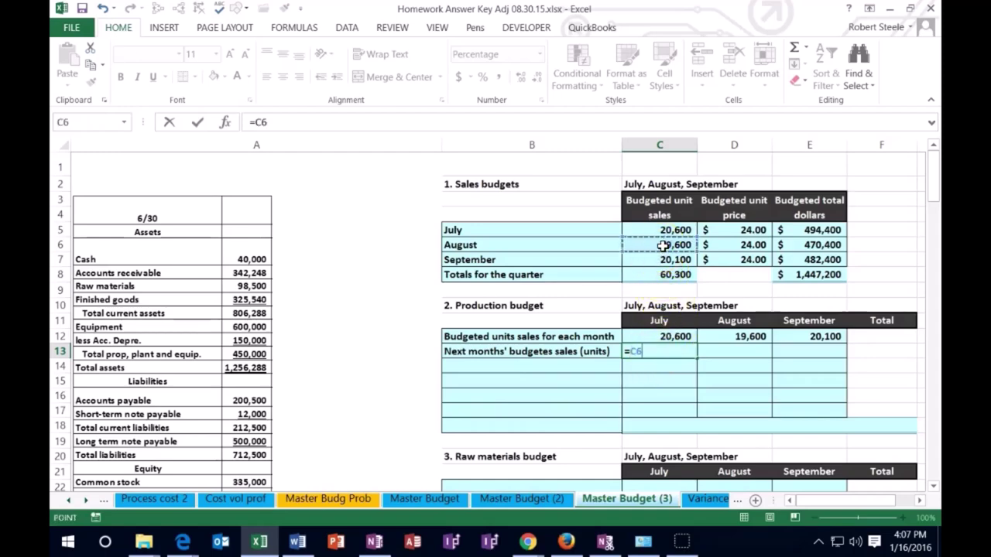
{"action": "key", "text": "Return"}
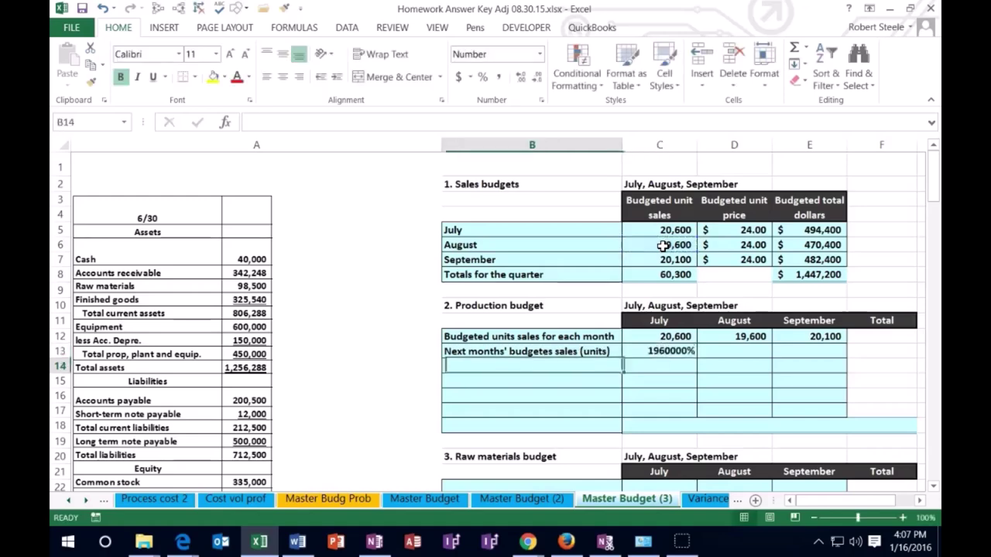
{"action": "key", "text": "Right"}
{"action": "key", "text": "Up"}
{"action": "key", "text": "ctrl+shift+1"}
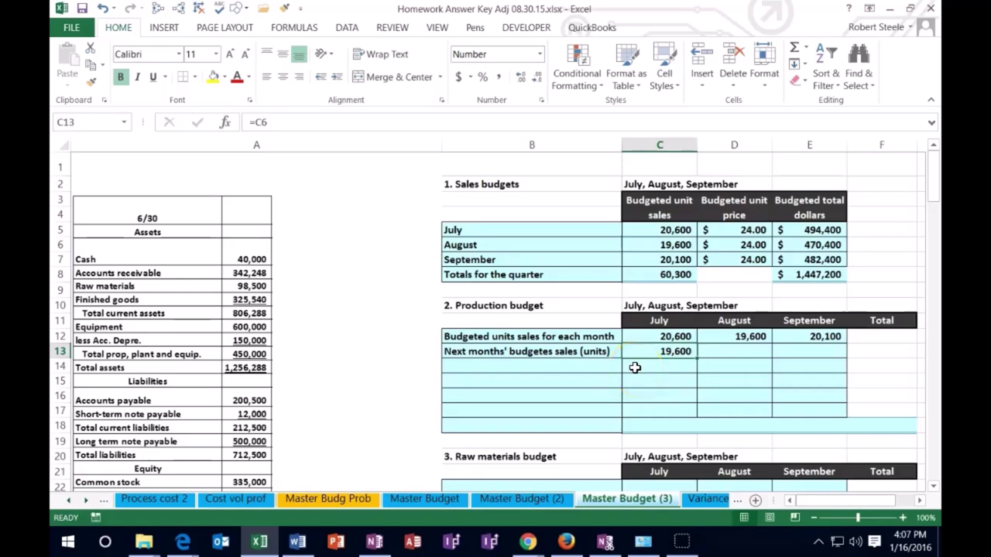
Enter 0.8 in C14 as July's ending inventory ratio and format it as a percentage.
{"action": "left_click", "coordinate": [635, 368]}
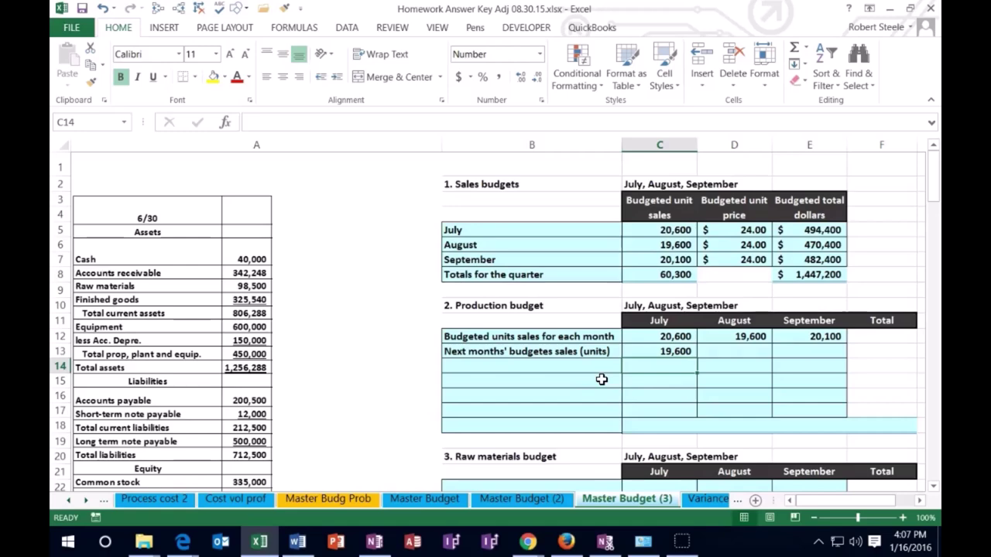
{"action": "type", "text": "0.8"}
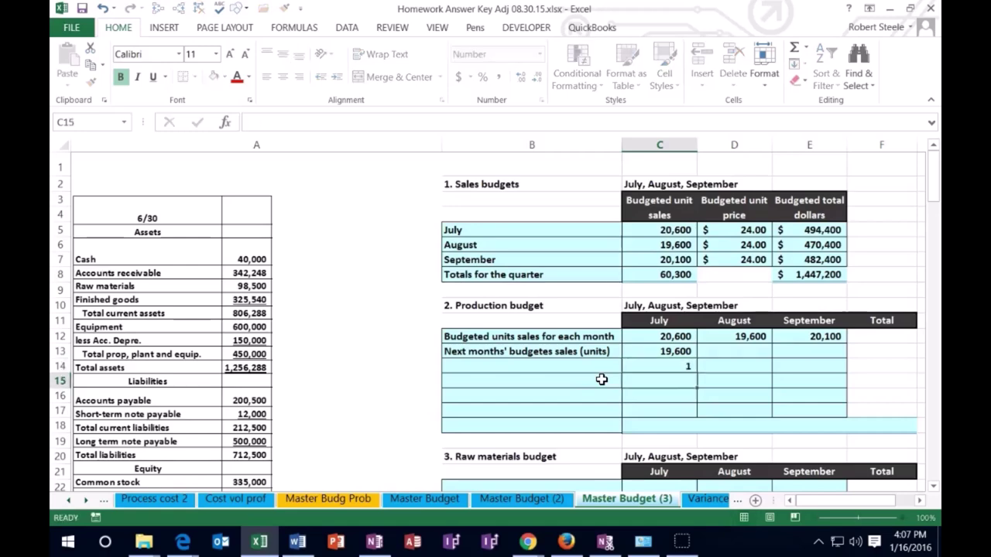
{"action": "key", "text": "ctrl+Return"}
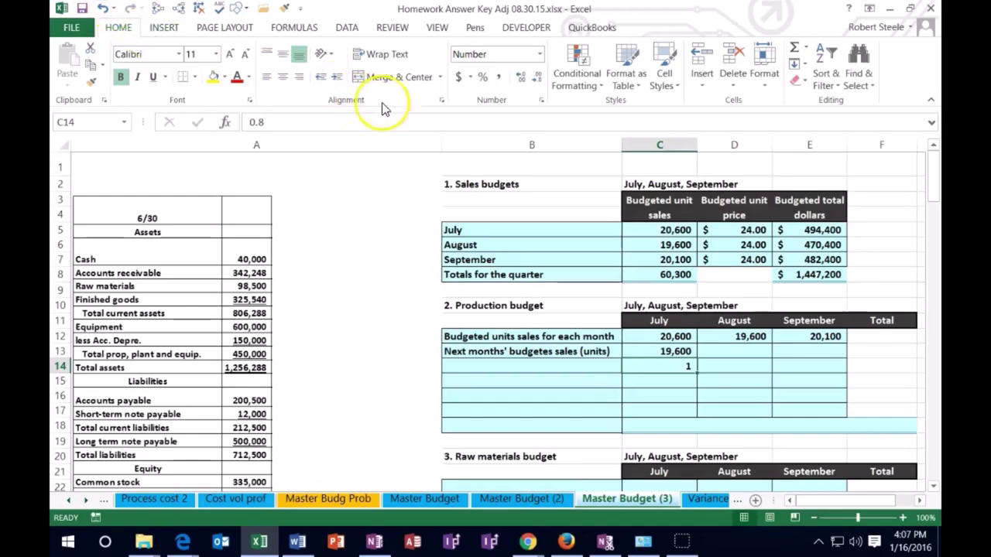
{"action": "left_click", "coordinate": [480, 79]}
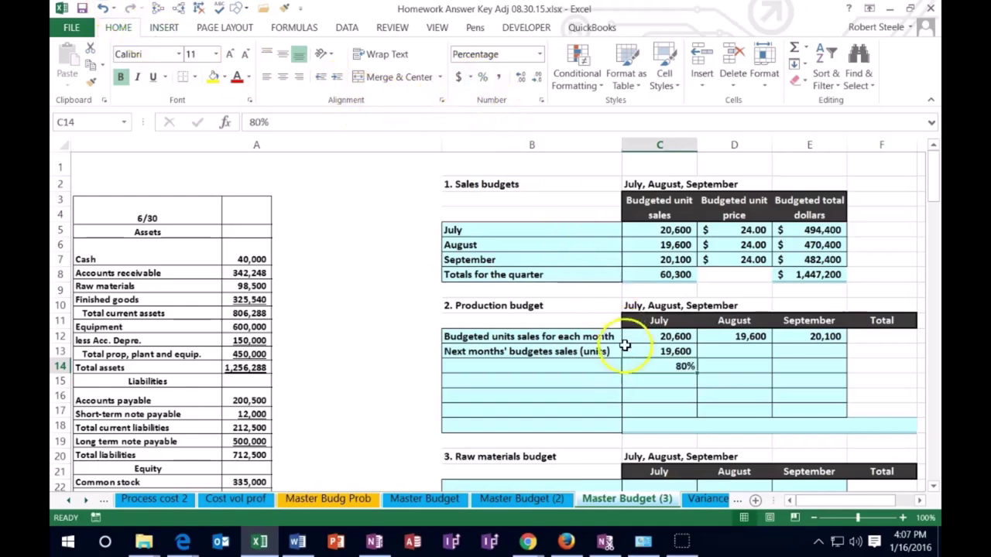
Calculate July's desired ending inventory in C15 with the formula =C13*C14.
{"action": "left_click", "coordinate": [627, 381]}
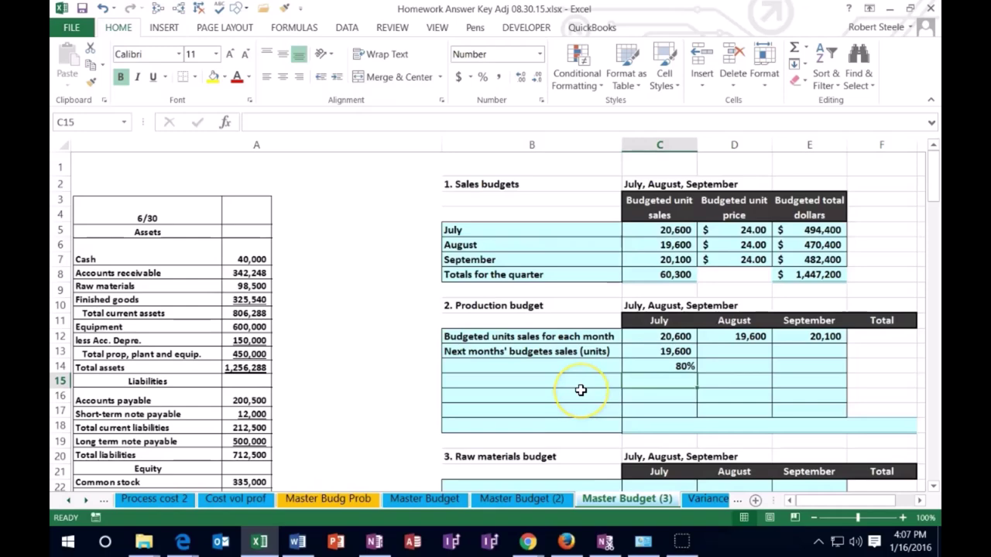
{"action": "type", "text": "="}
{"action": "left_click", "coordinate": [648, 353]}
{"action": "type", "text": "*"}
{"action": "left_click", "coordinate": [665, 365]}
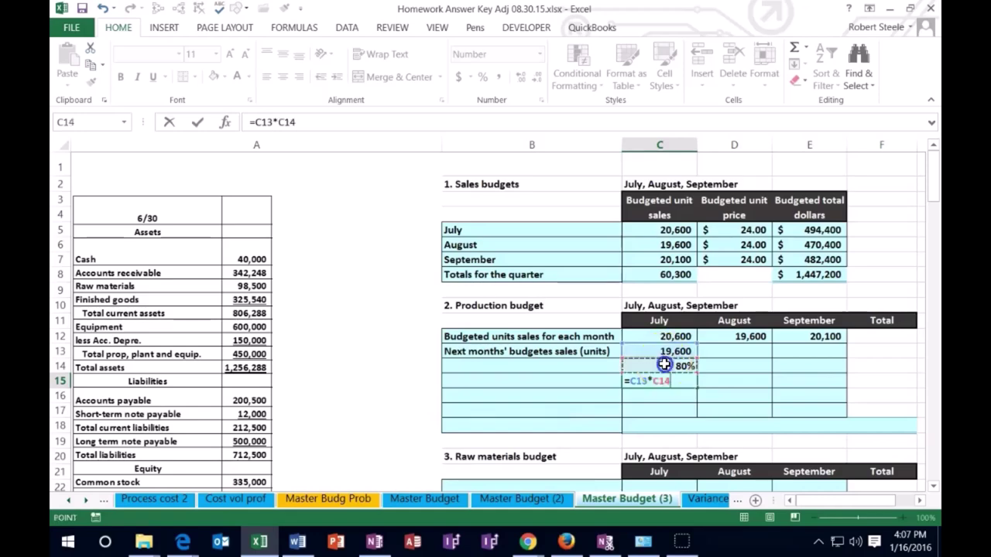
{"action": "key", "text": "Return"}
{"action": "key", "text": "Up"}
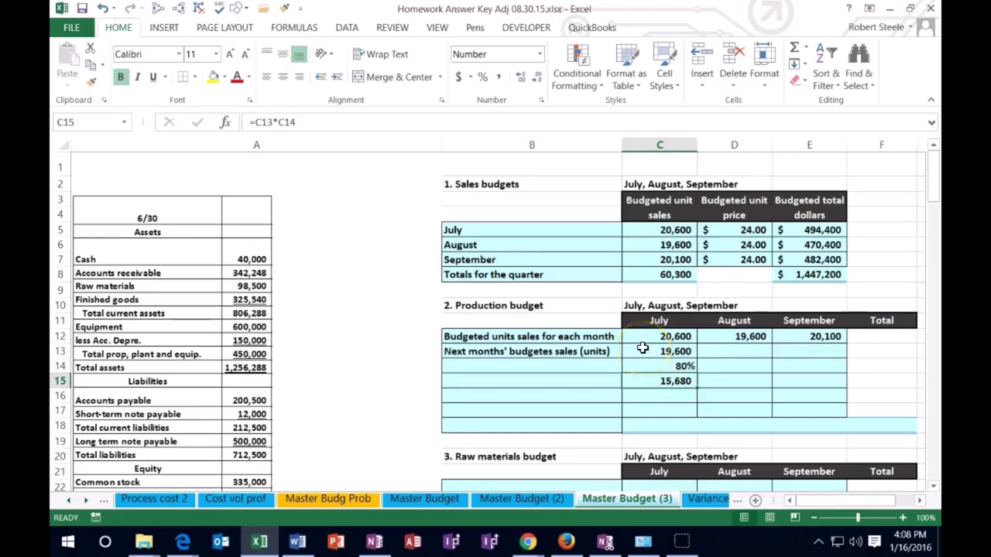
Link August's next month's budgeted sales in D13 to C7, and enter 0.8 in D14 formatted as a percentage.
{"action": "left_click", "coordinate": [717, 356]}
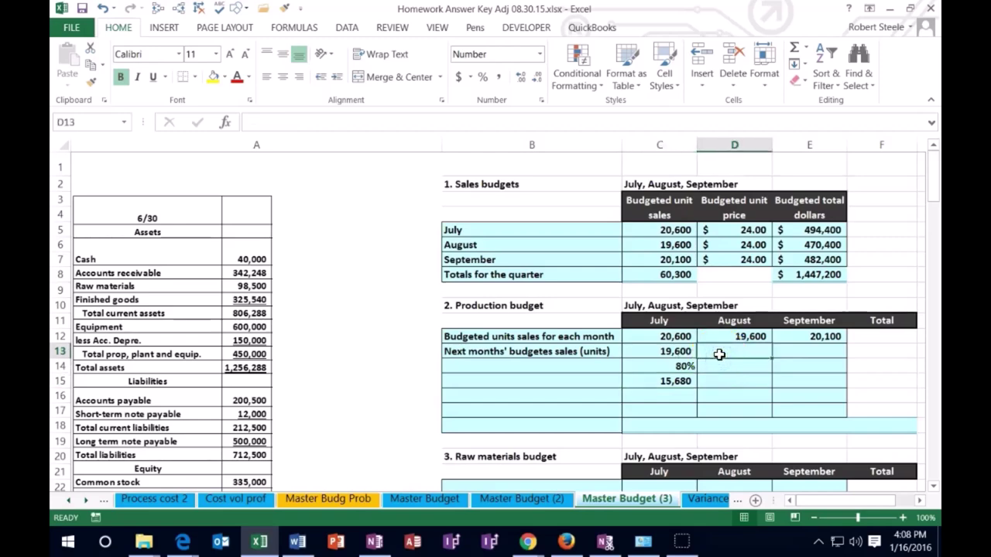
{"action": "type", "text": "="}
{"action": "left_click", "coordinate": [668, 260]}
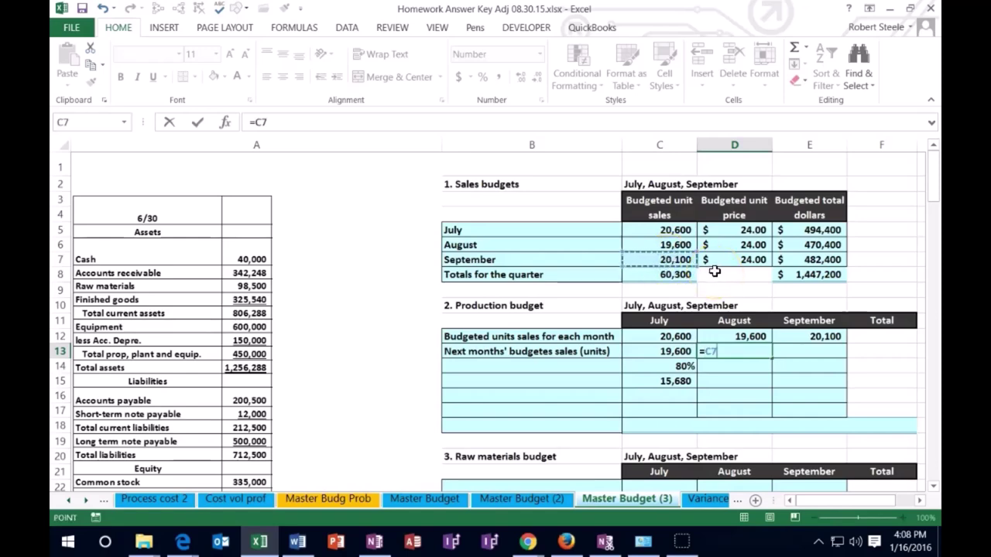
{"action": "key", "text": "Return"}
{"action": "type", "text": "0.8"}
{"action": "key", "text": "ctrl+Return"}
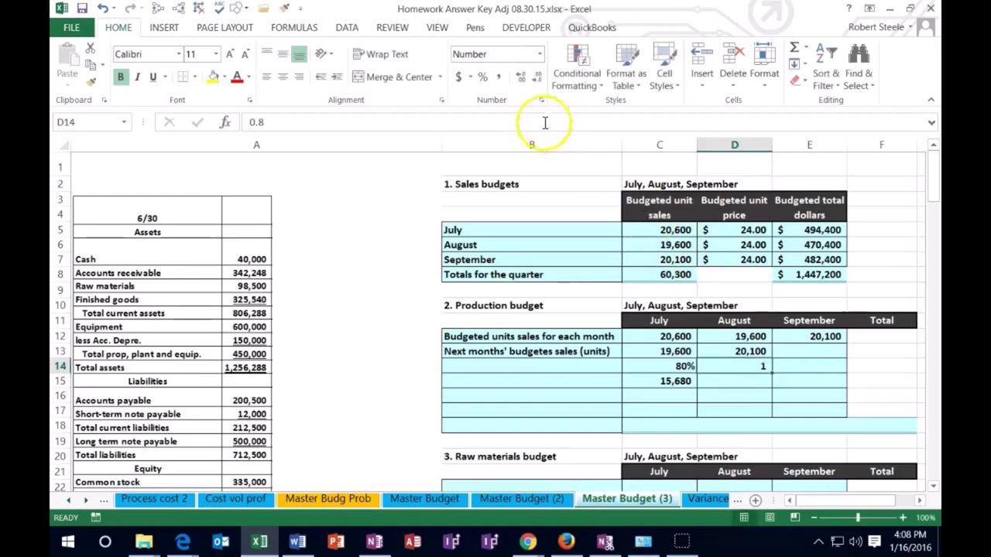
{"action": "left_click", "coordinate": [482, 77]}
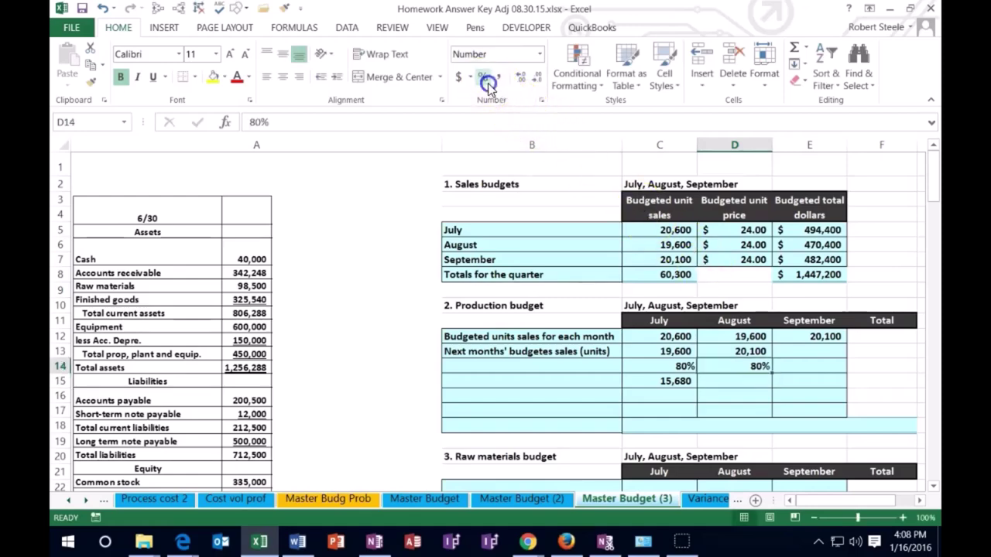
Calculate August's desired ending inventory in D15 with the formula =D13*D14.
{"action": "left_click", "coordinate": [728, 383]}
{"action": "type", "text": "="}
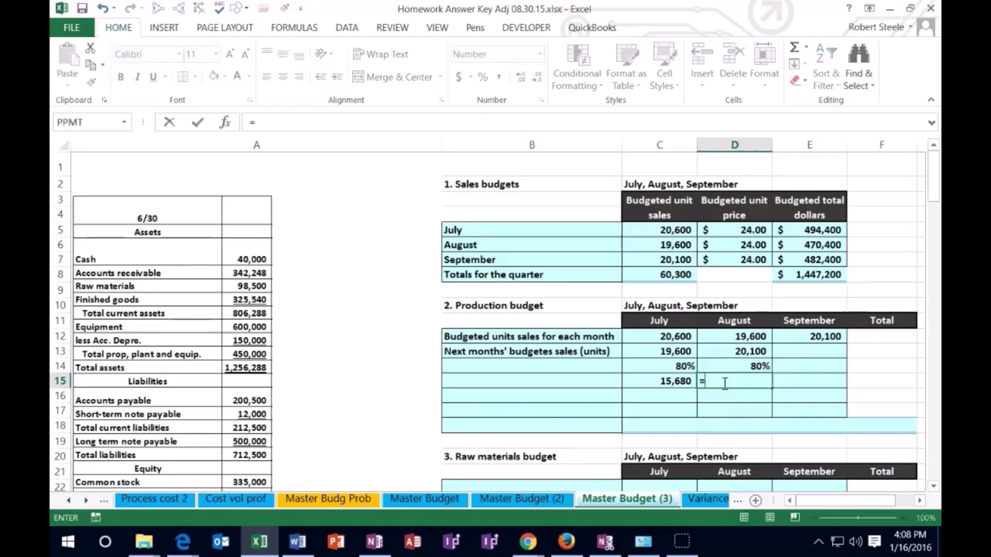
{"action": "left_click", "coordinate": [725, 349]}
{"action": "type", "text": "*"}
{"action": "left_click", "coordinate": [735, 363]}
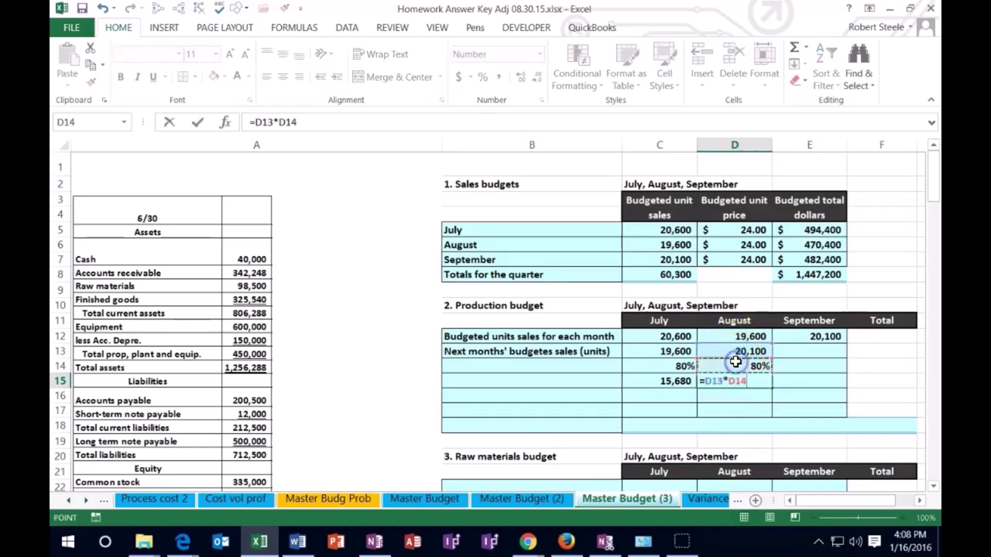
{"action": "key", "text": "Return"}
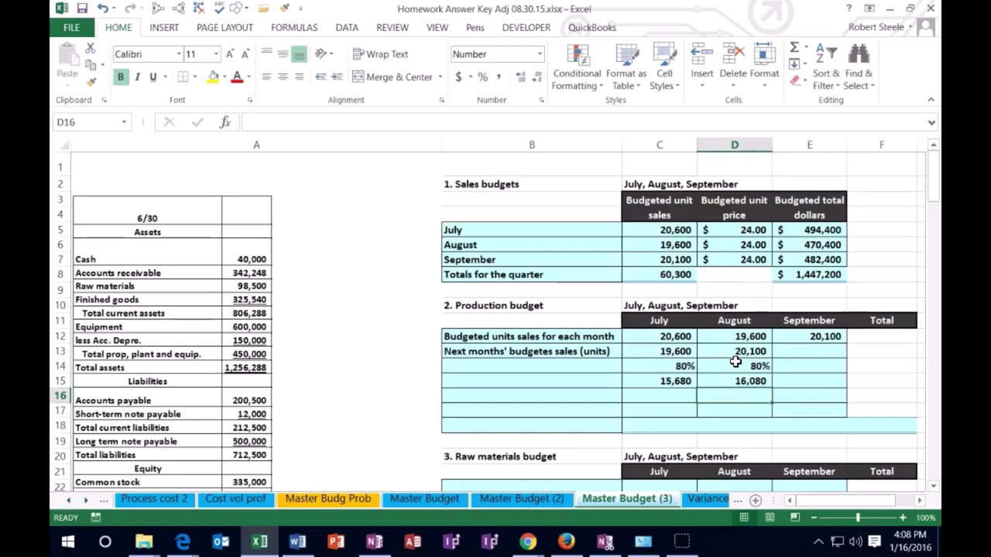
{"action": "key", "text": "Up"}
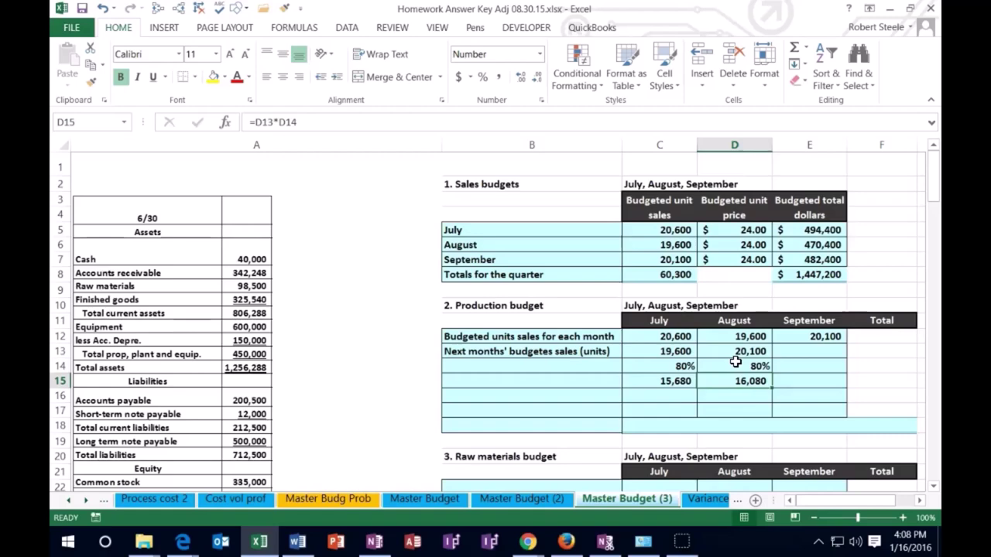
Enter October's projected sales of 20600 units in E13 as September's next month's sales, and the inventory ratio .8 in E14.
{"action": "key", "text": "Right"}
{"action": "key", "text": "Up"}
{"action": "key", "text": "Up"}
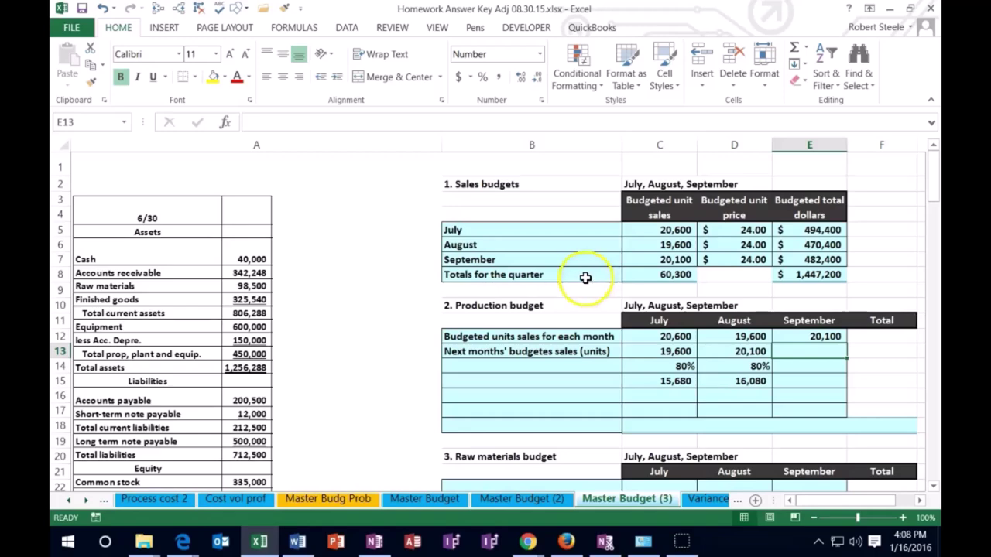
{"action": "scroll", "coordinate": [586, 278], "scroll_direction": "down", "scroll_amount": 4}
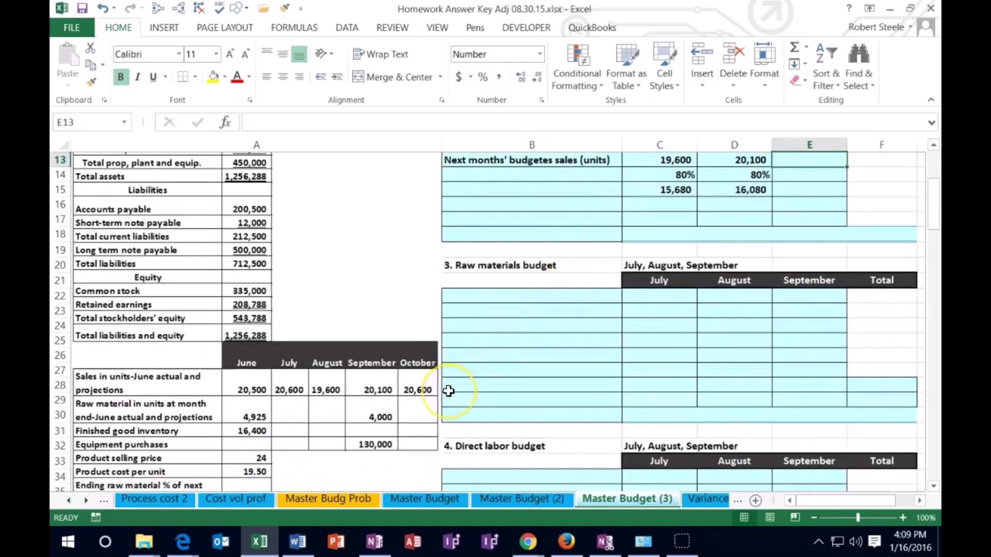
{"action": "type", "text": "20600"}
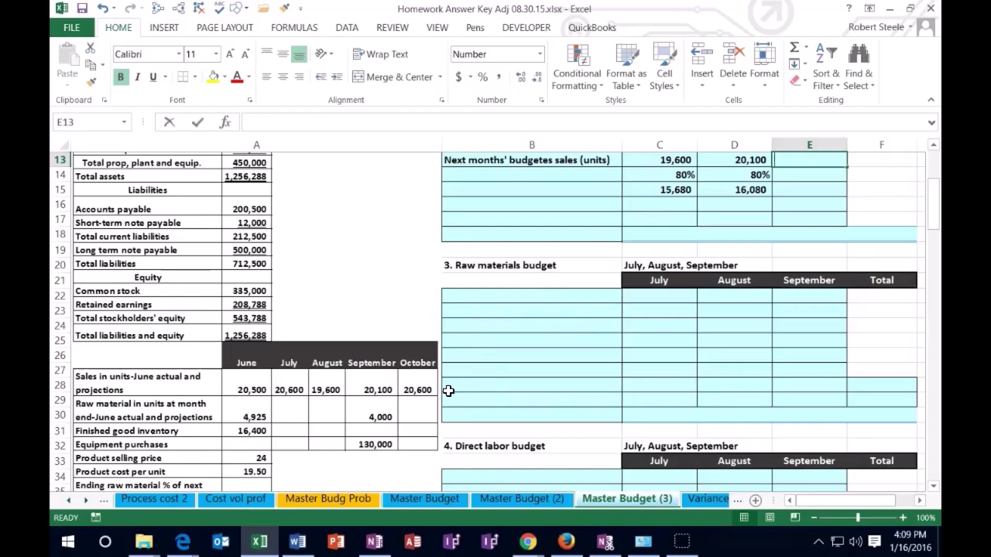
{"action": "key", "text": "Return"}
{"action": "scroll", "coordinate": [448, 391], "scroll_direction": "up", "scroll_amount": 3}
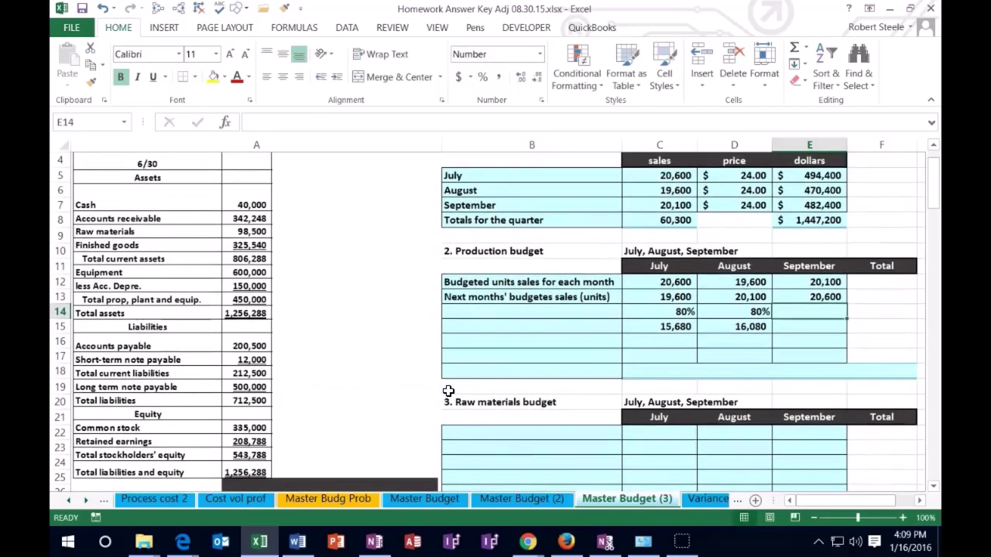
{"action": "type", "text": ".8"}
{"action": "key", "text": "Return"}
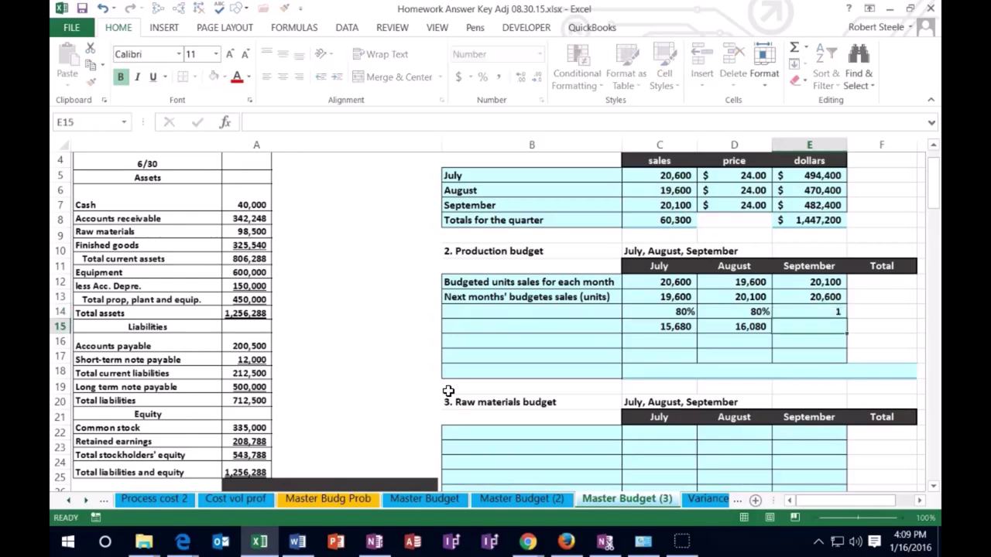
Format September's inventory ratio in E14 as a percentage and calculate the budgeted ending inventory in E15 with =E13*E14.
{"action": "key", "text": "Up"}
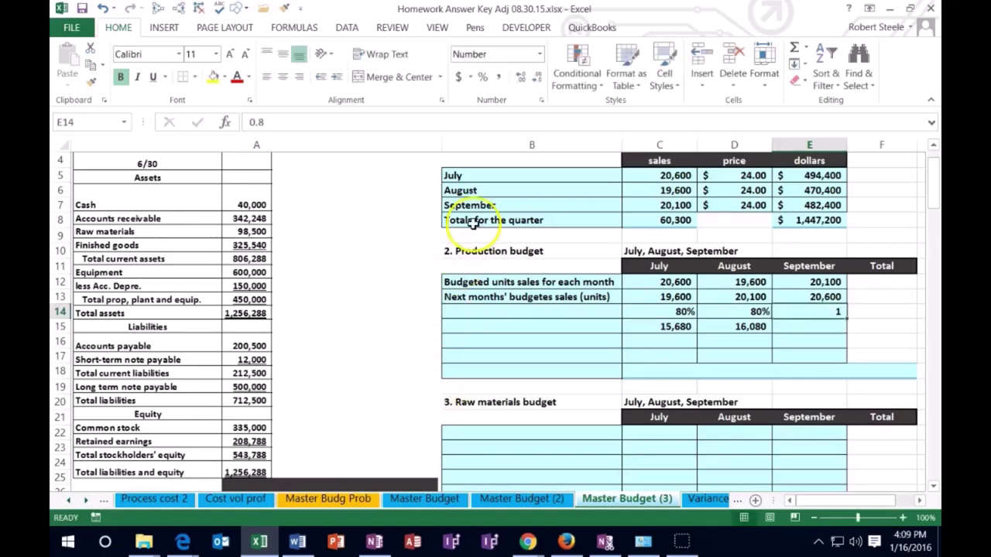
{"action": "left_click", "coordinate": [483, 76]}
{"action": "left_click", "coordinate": [790, 327]}
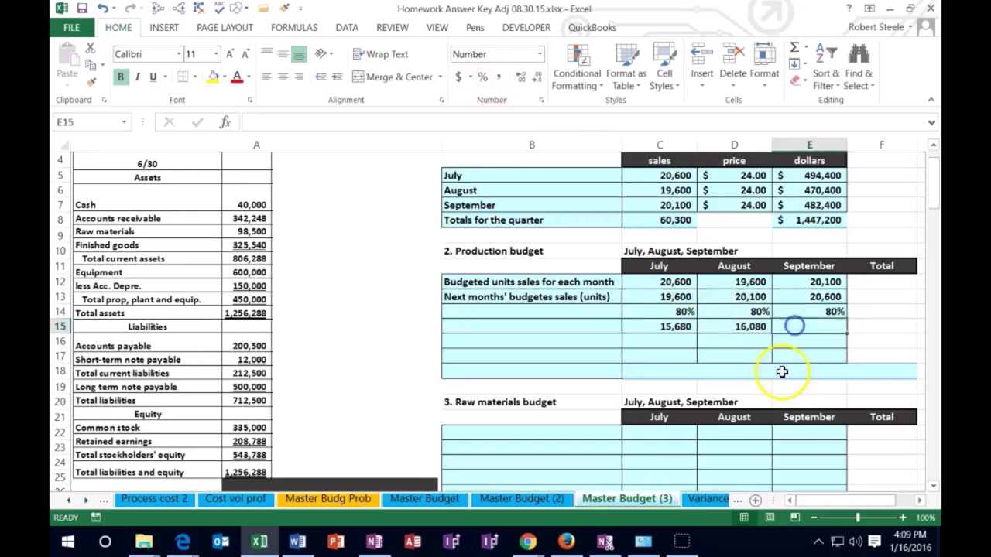
{"action": "type", "text": "="}
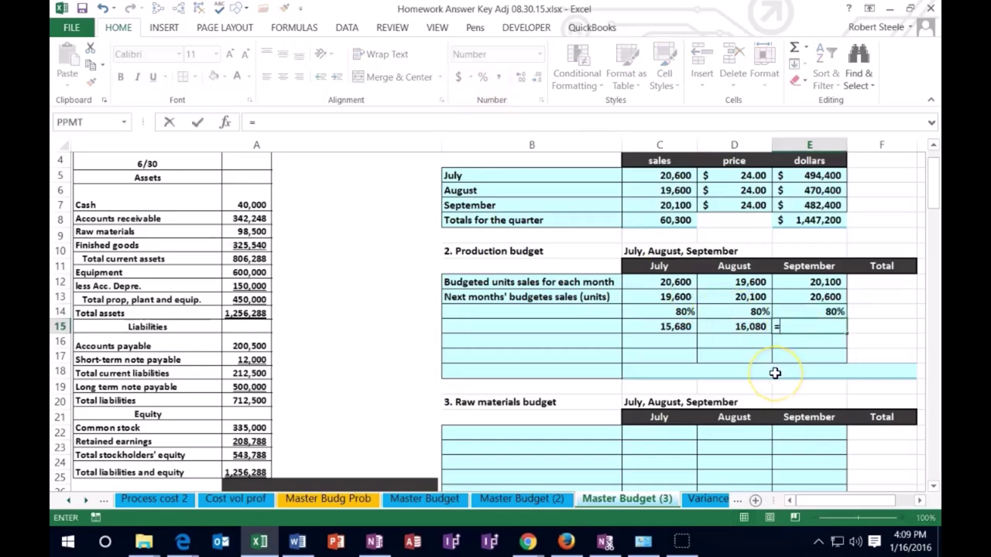
{"action": "left_click", "coordinate": [808, 299]}
{"action": "type", "text": "*"}
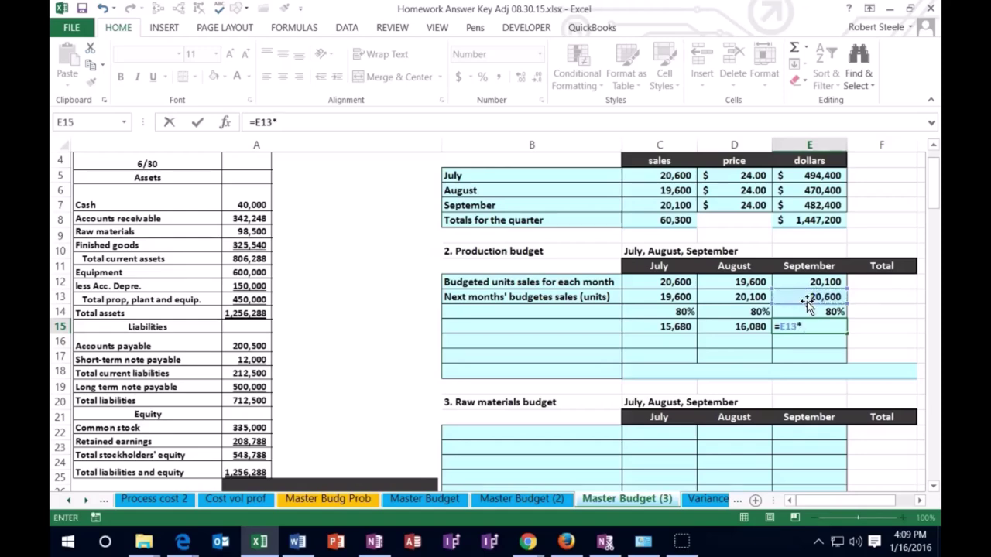
{"action": "left_click", "coordinate": [831, 311]}
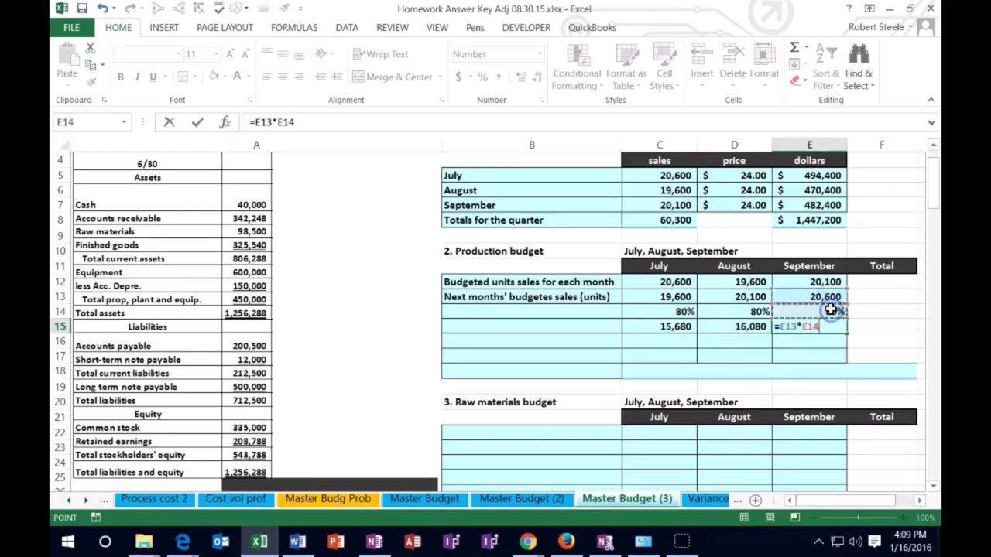
{"action": "key", "text": "Return"}
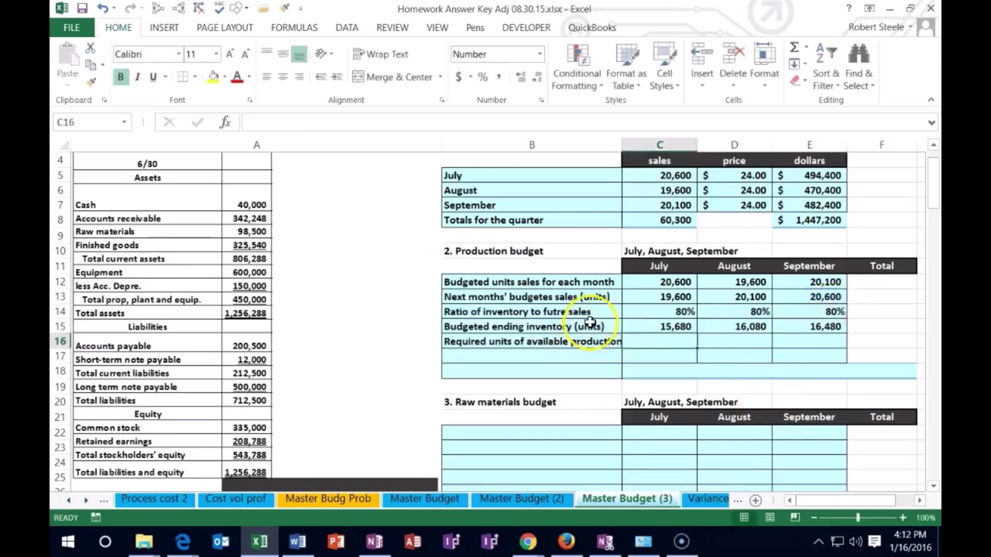
Calculate July's required units of available production in C16 with the formula =C12+C15.
{"action": "left_click", "coordinate": [458, 312]}
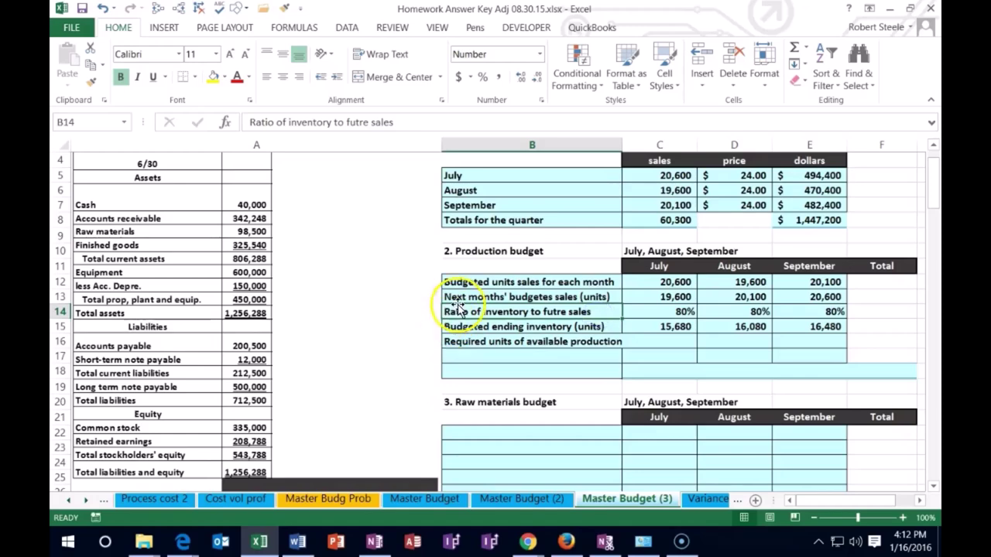
{"action": "key", "text": "Down"}
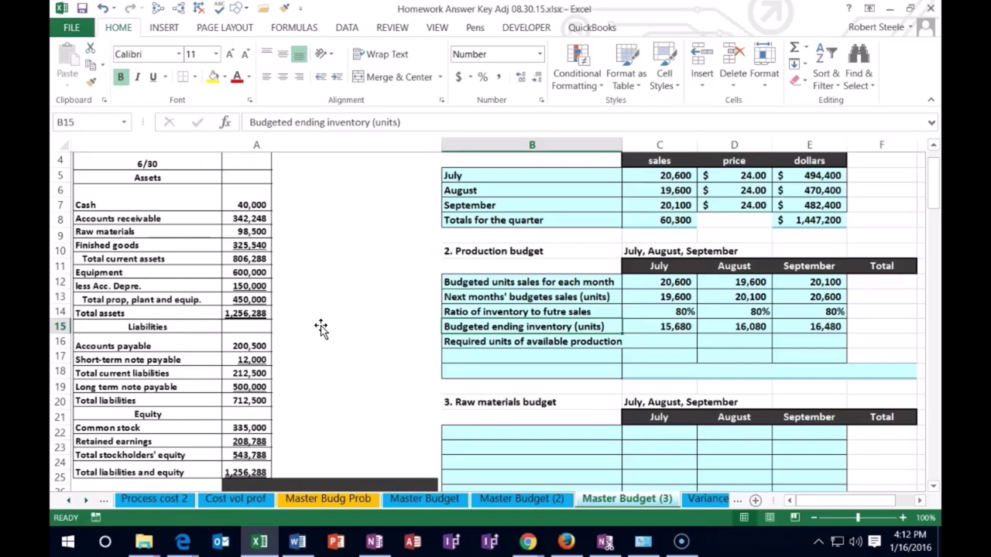
{"action": "key", "text": "Down"}
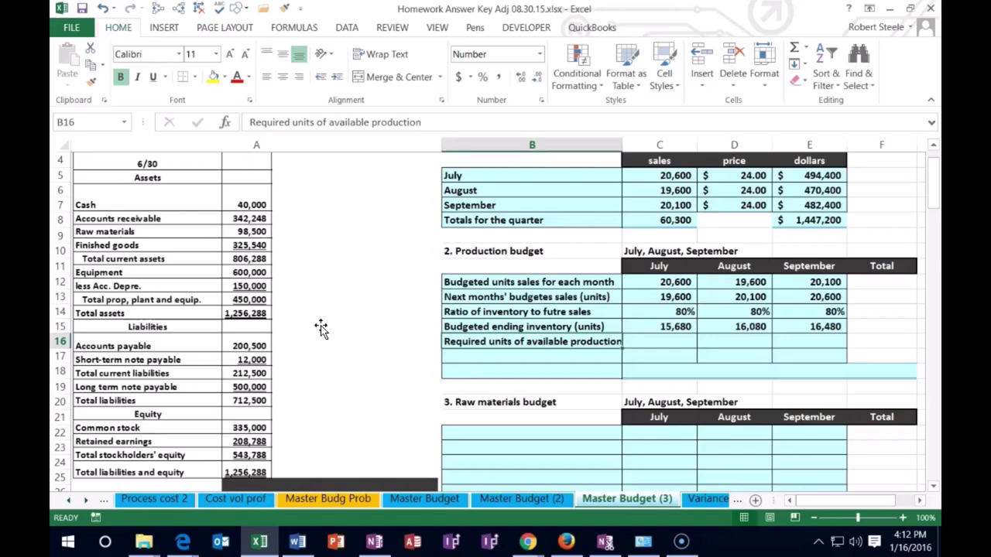
{"action": "key", "text": "Right"}
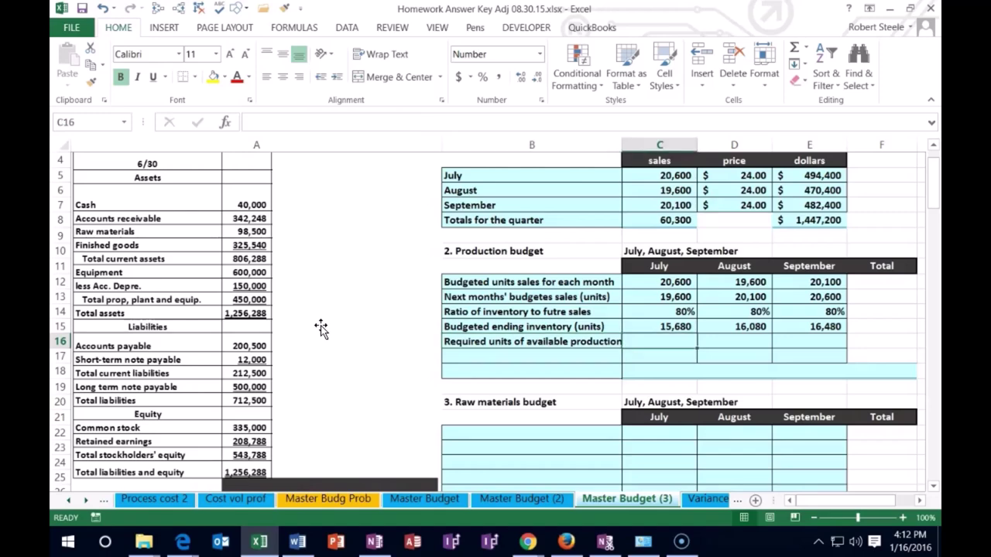
{"action": "type", "text": "="}
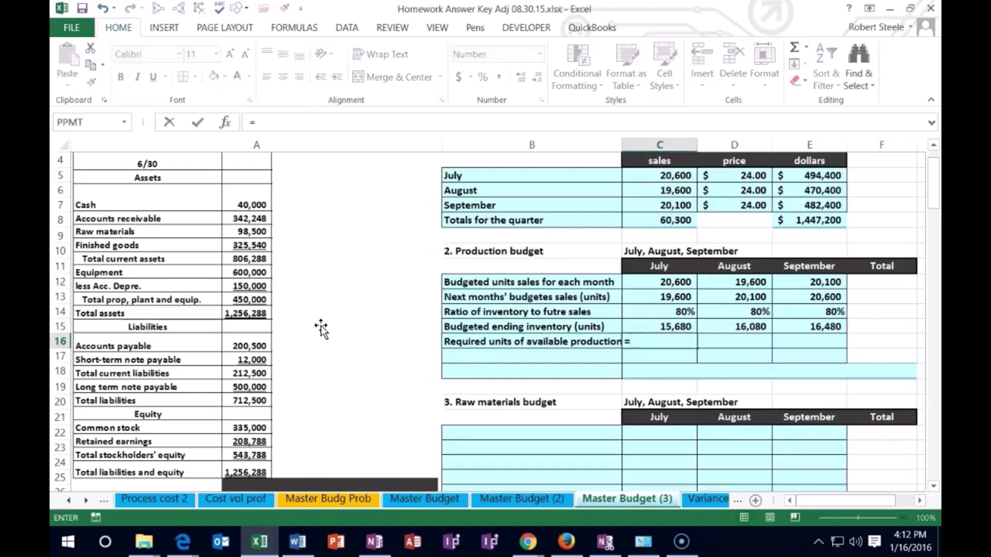
{"action": "left_click", "coordinate": [646, 282]}
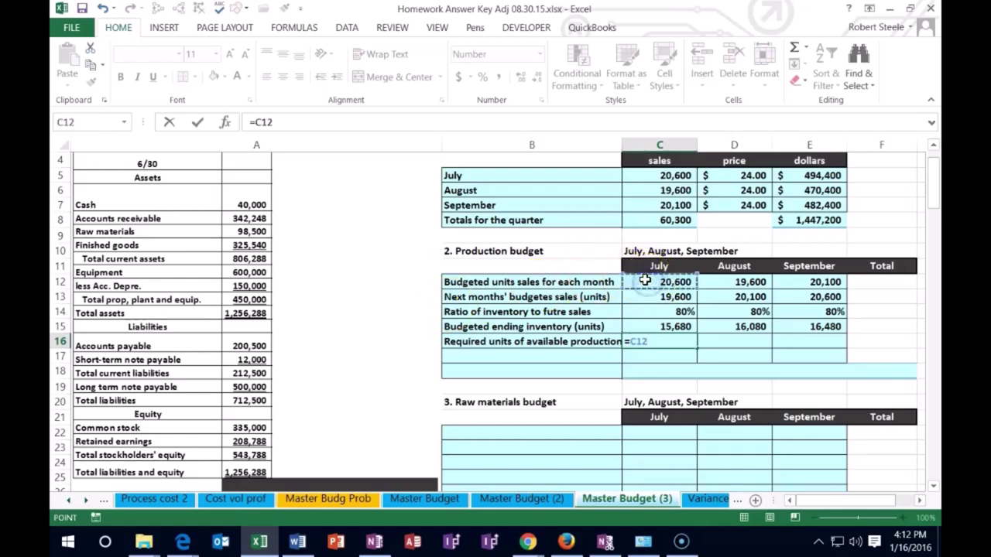
{"action": "type", "text": "+"}
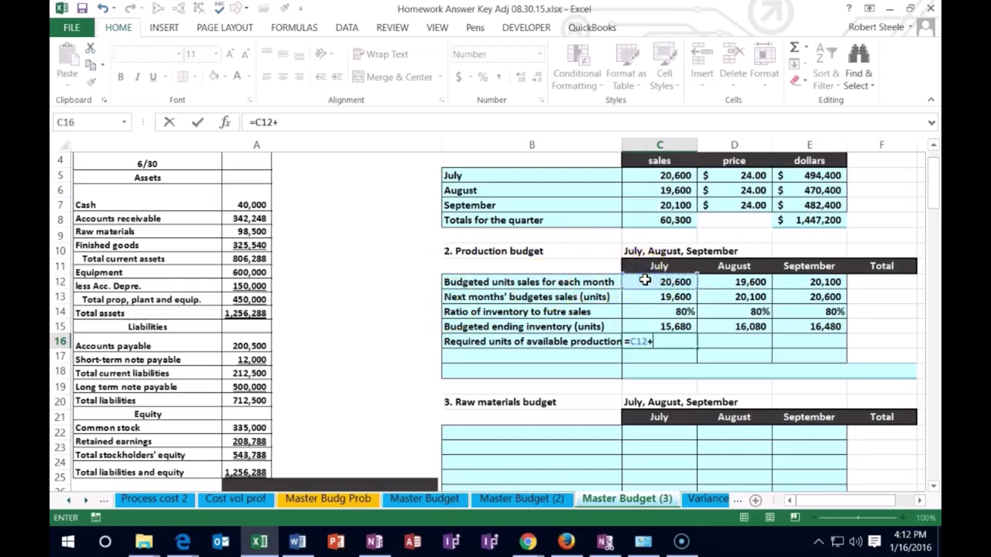
{"action": "left_click", "coordinate": [647, 322]}
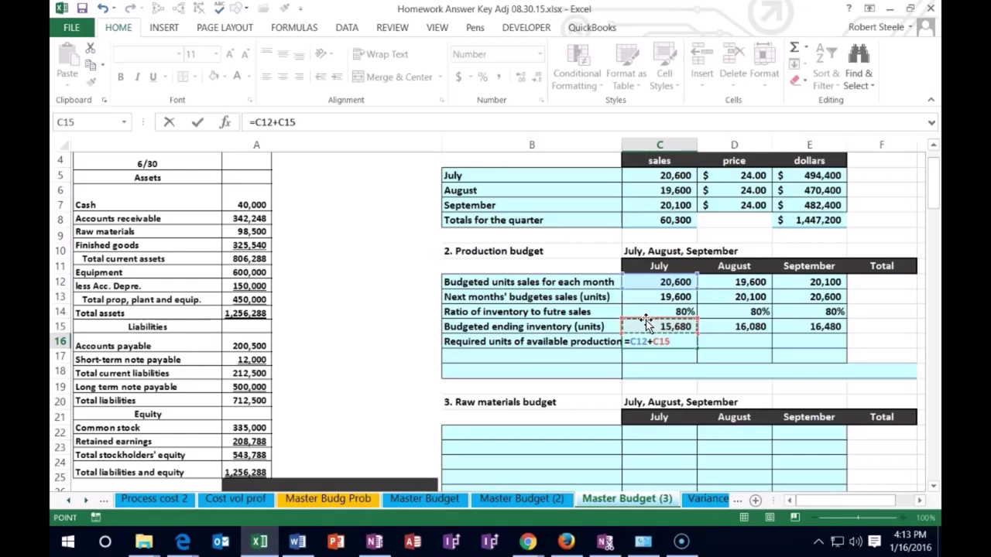
{"action": "key", "text": "Tab"}
Calculate August's required units of available production in D16 with the formula =D12+D15.
{"action": "type", "text": "="}
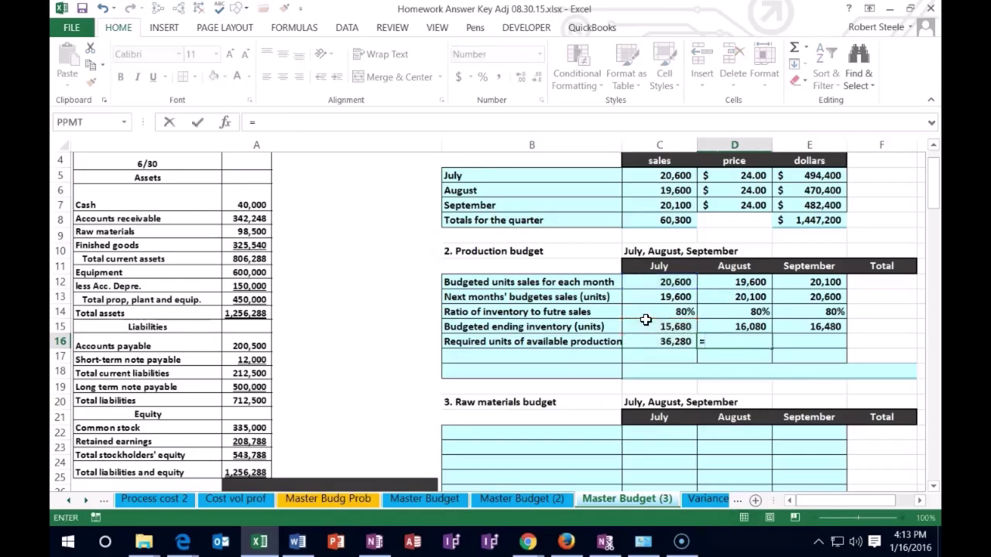
{"action": "left_click", "coordinate": [715, 283]}
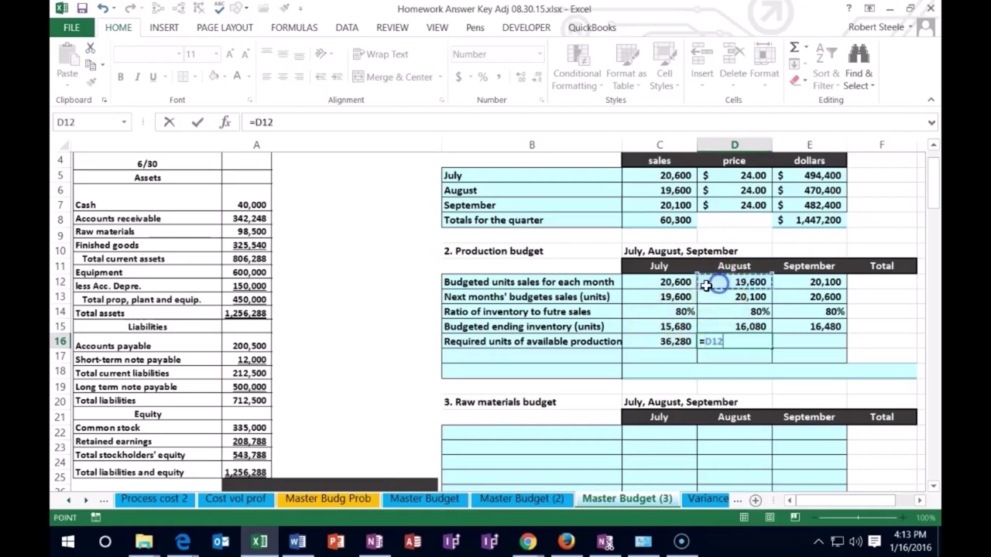
{"action": "type", "text": "+"}
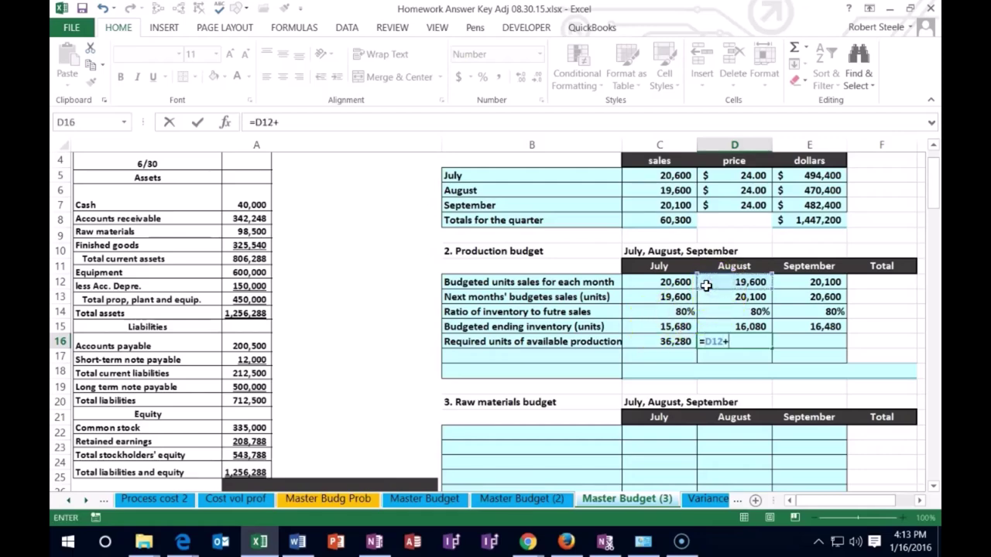
{"action": "left_click", "coordinate": [721, 327]}
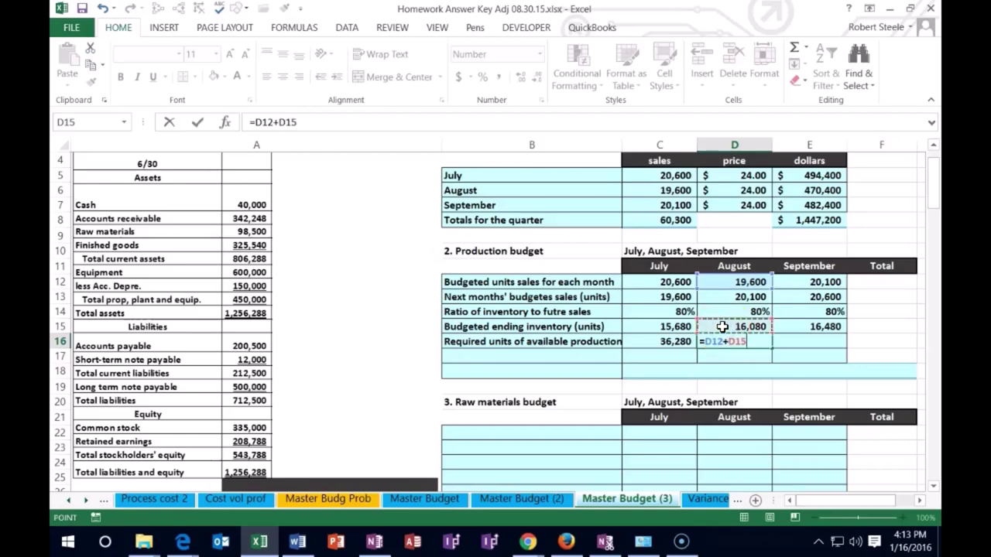
{"action": "key", "text": "Tab"}
Calculate September's required units of available production in E16 with the formula =E12+E15.
{"action": "type", "text": "="}
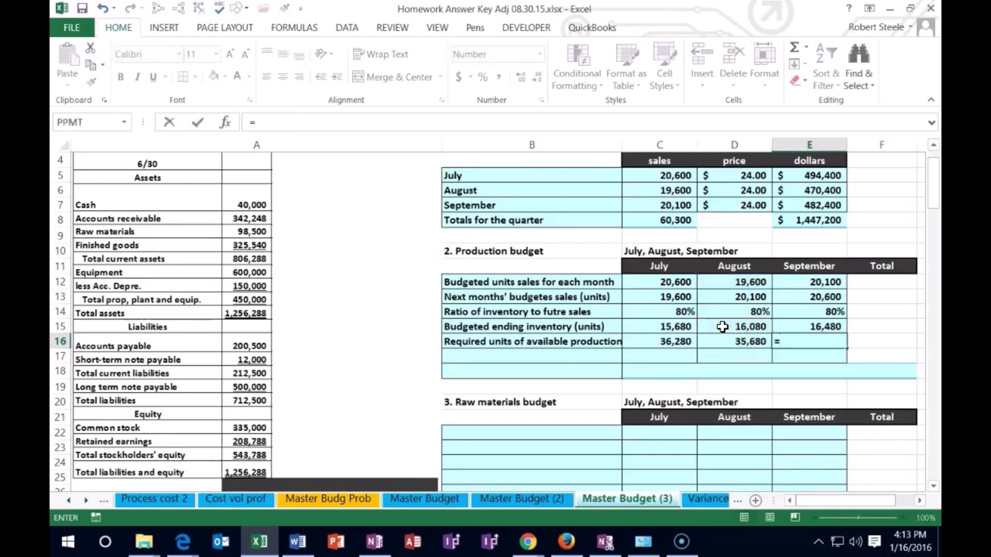
{"action": "left_click", "coordinate": [808, 282]}
{"action": "type", "text": "+"}
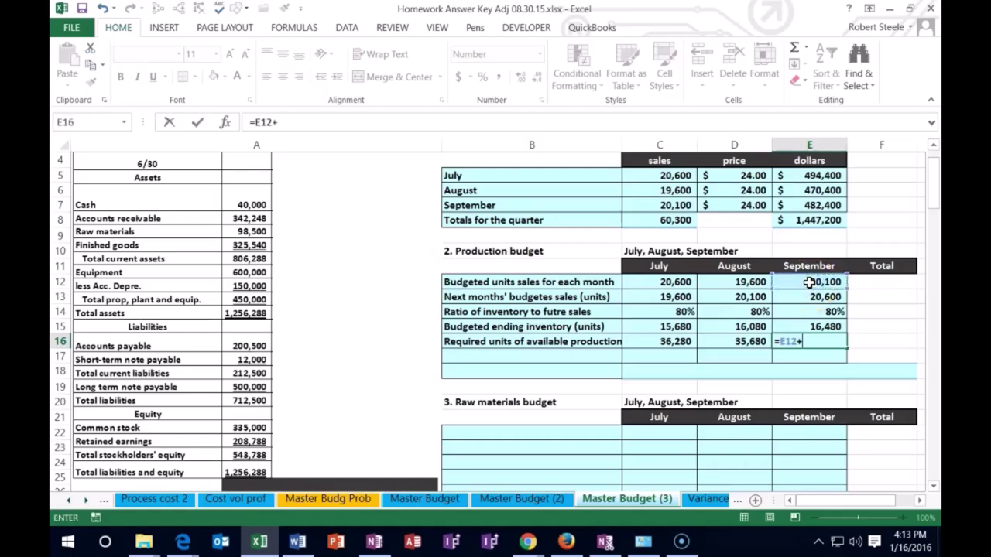
{"action": "left_click", "coordinate": [819, 326]}
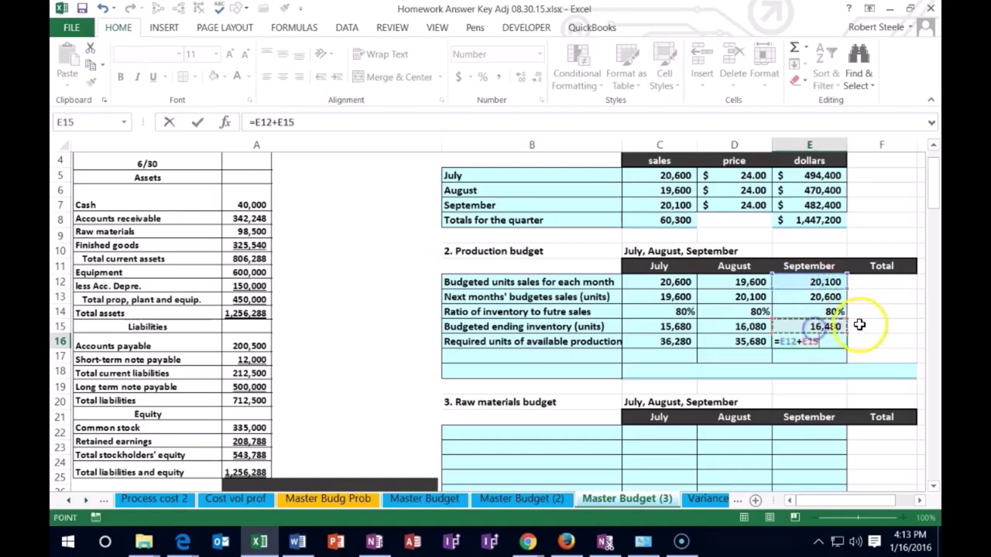
{"action": "key", "text": "Return"}
{"action": "key", "text": "Left"}
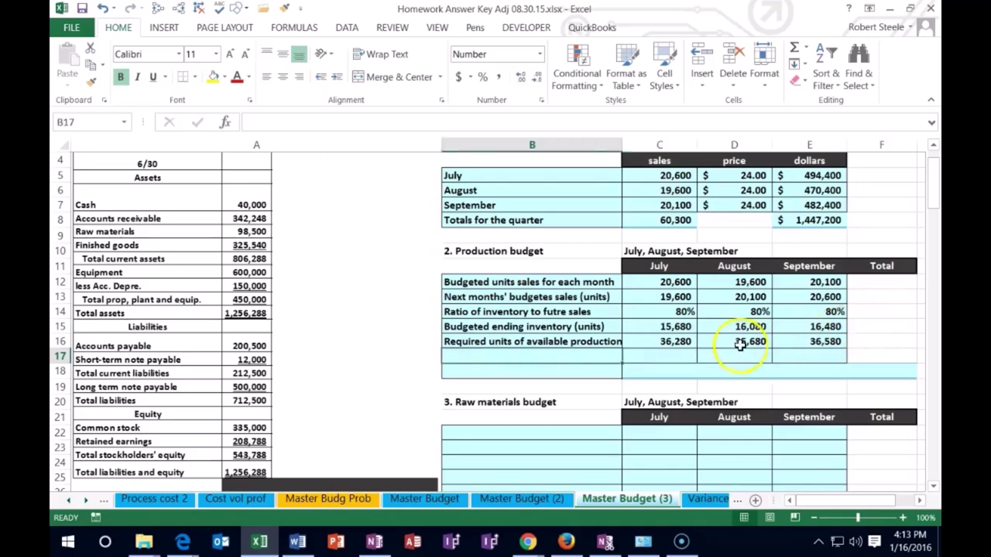
Link August's beginning inventory in D17 to July's budgeted ending inventory with =C15, and check it against the source cell.
{"action": "left_click", "coordinate": [684, 341]}
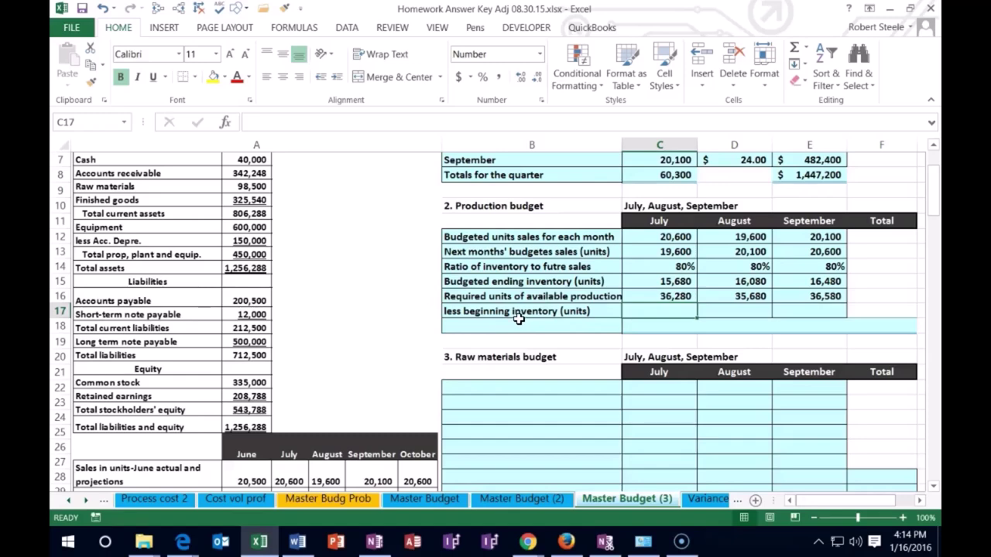
{"action": "left_click", "coordinate": [735, 310]}
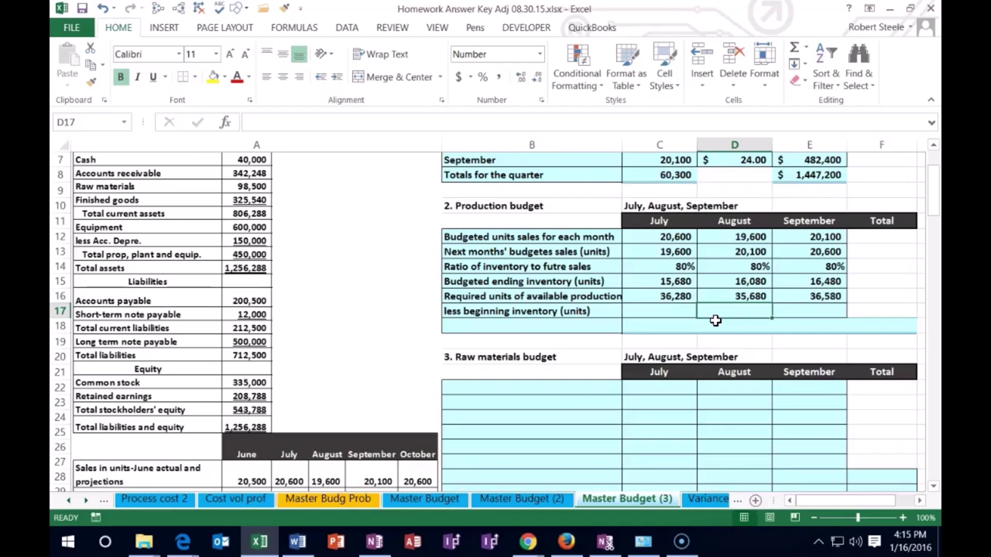
{"action": "type", "text": "="}
{"action": "left_click", "coordinate": [684, 281]}
{"action": "key", "text": "Return"}
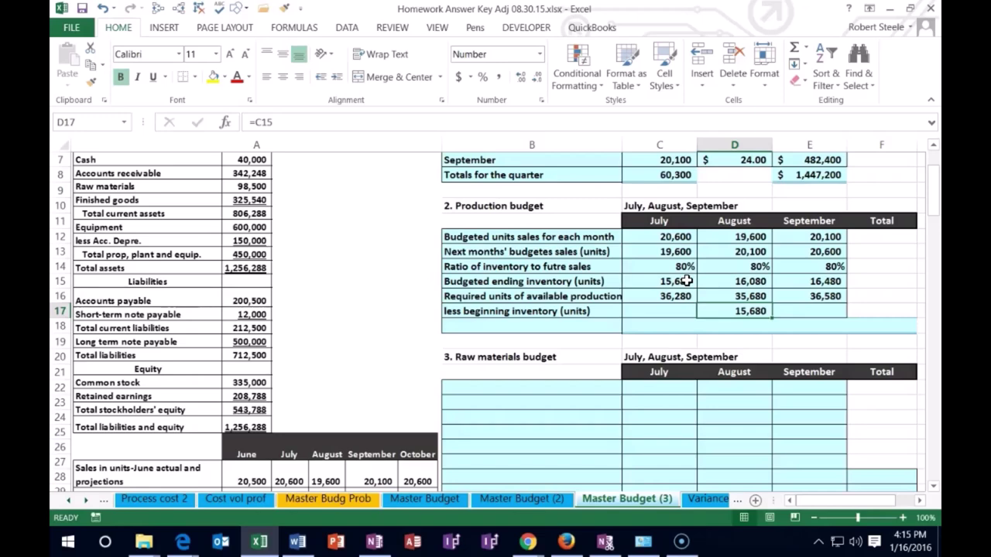
{"action": "left_click", "coordinate": [684, 281]}
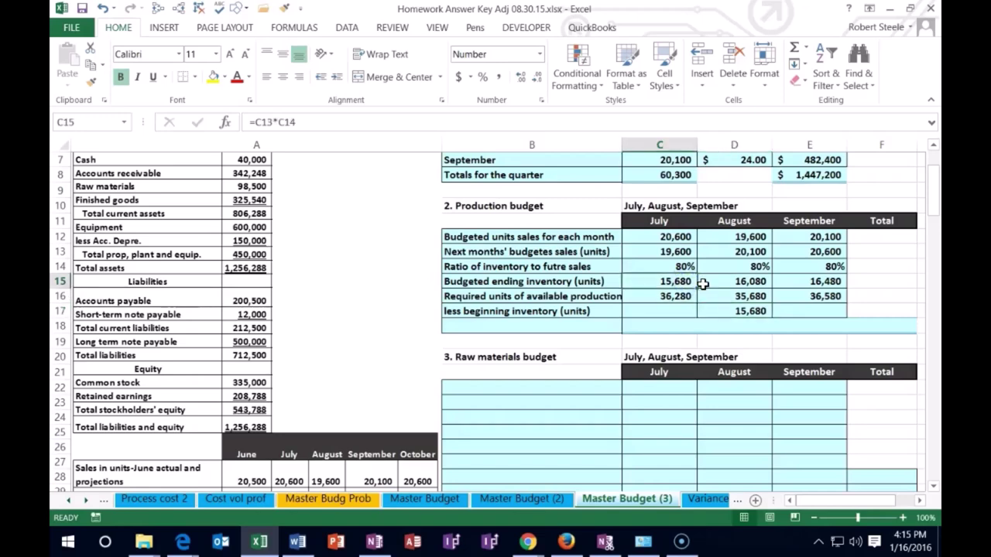
{"action": "left_click", "coordinate": [735, 310]}
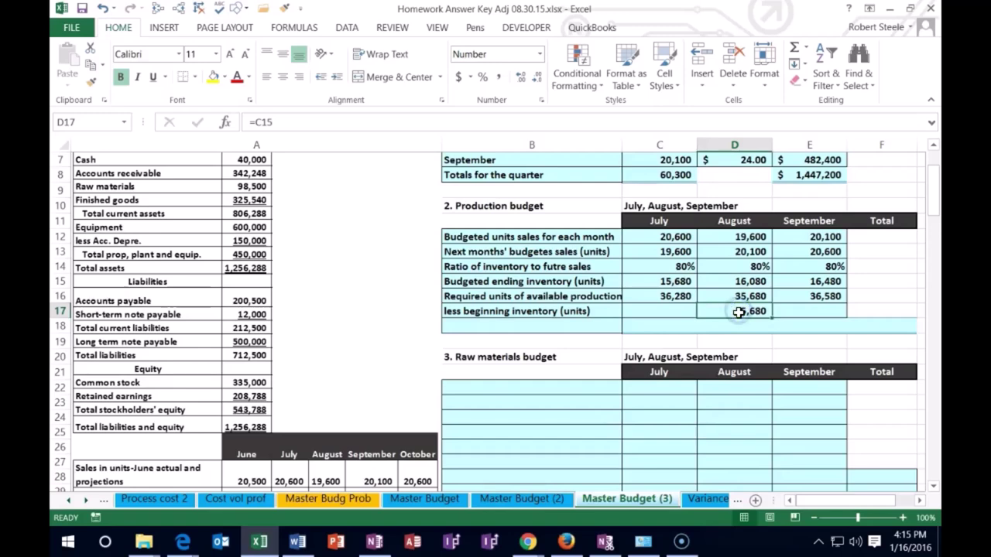
{"action": "left_click", "coordinate": [754, 314]}
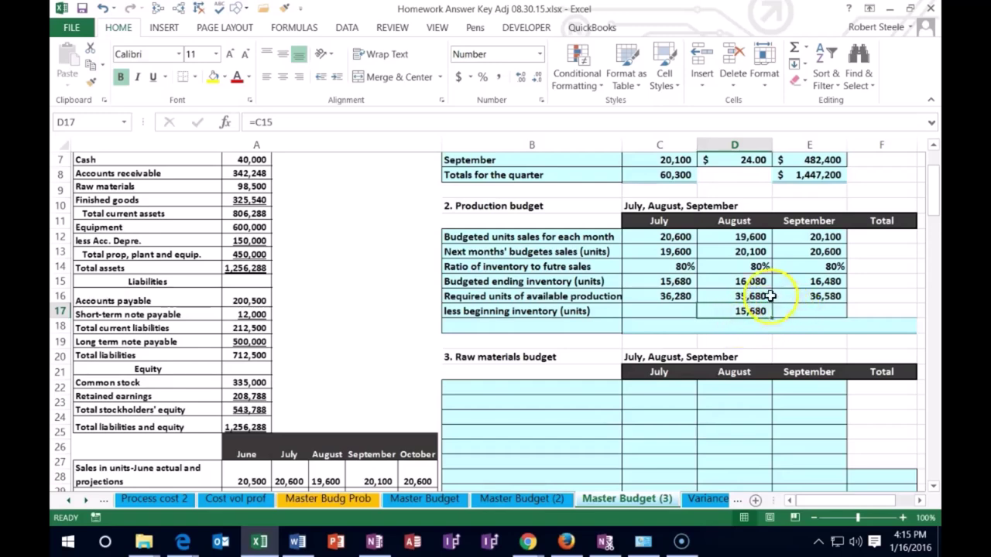
Link September's beginning inventory in E17 to August's budgeted ending inventory with =D15.
{"action": "left_click", "coordinate": [753, 282]}
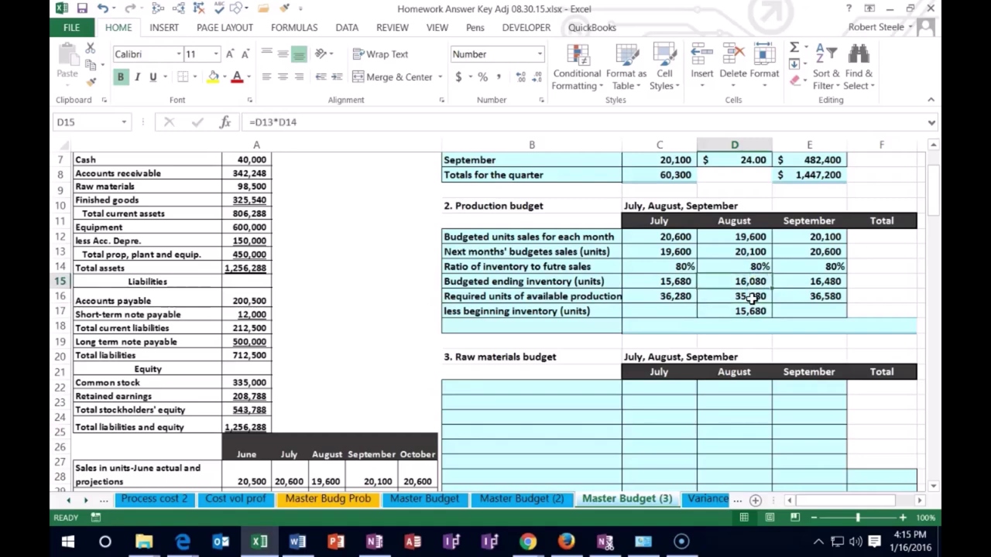
{"action": "left_click", "coordinate": [798, 310]}
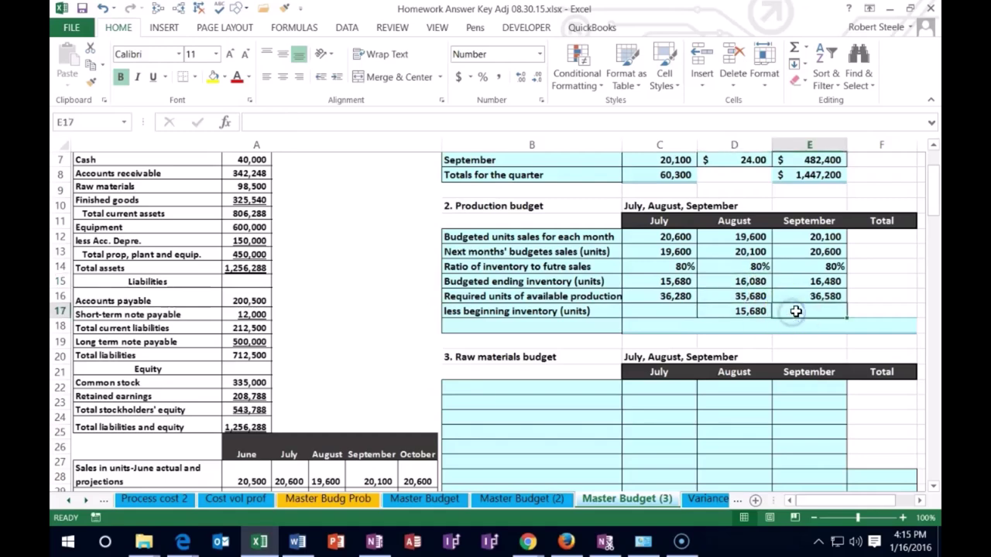
{"action": "type", "text": "="}
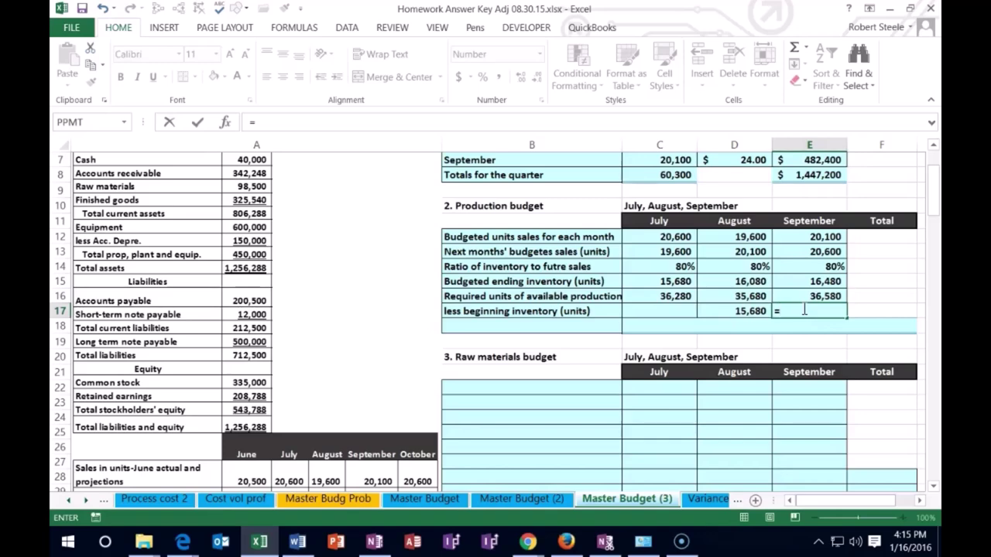
{"action": "left_click", "coordinate": [743, 282]}
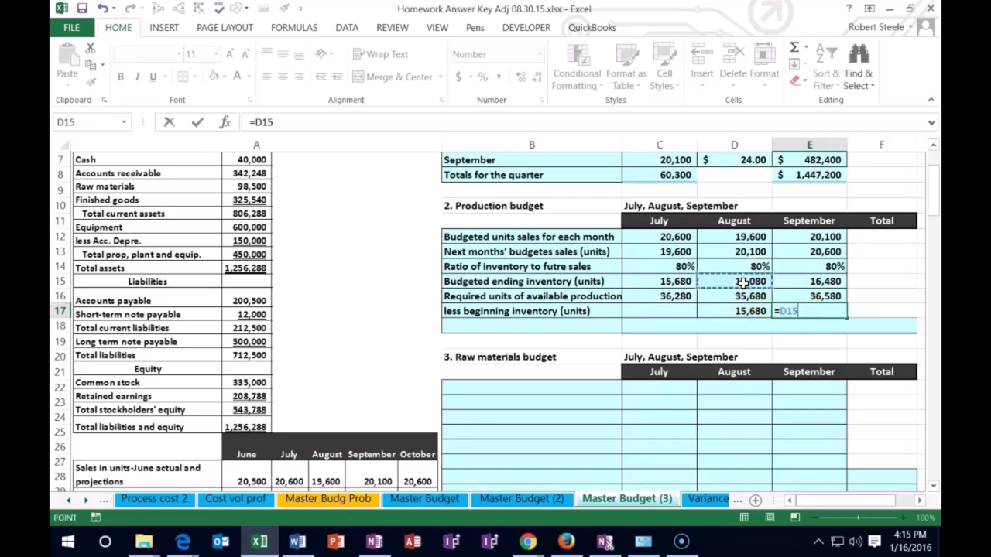
{"action": "key", "text": "Return"}
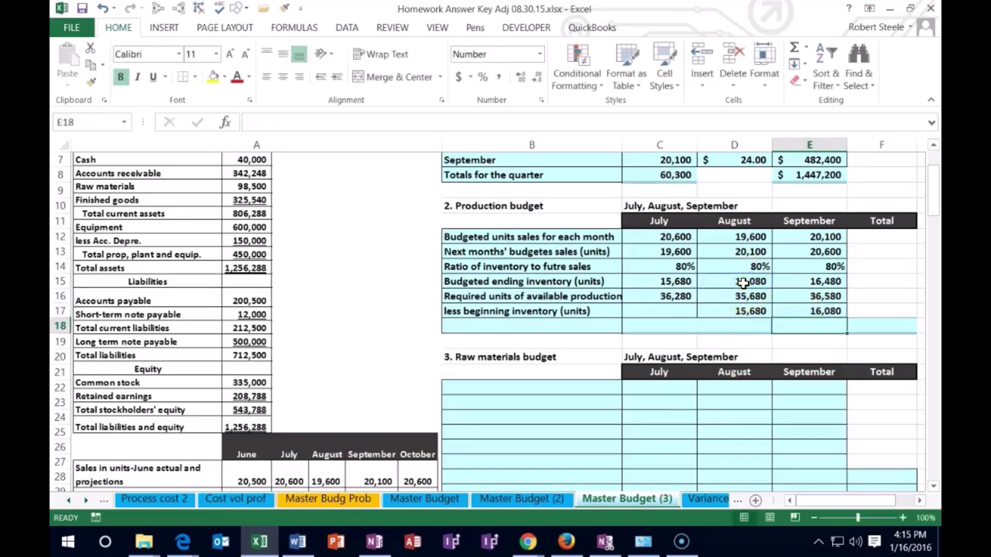
Calculate July's beginning inventory units in C17 from the finished goods balance and product cost per unit with =325540/19.5.
{"action": "left_click", "coordinate": [685, 310]}
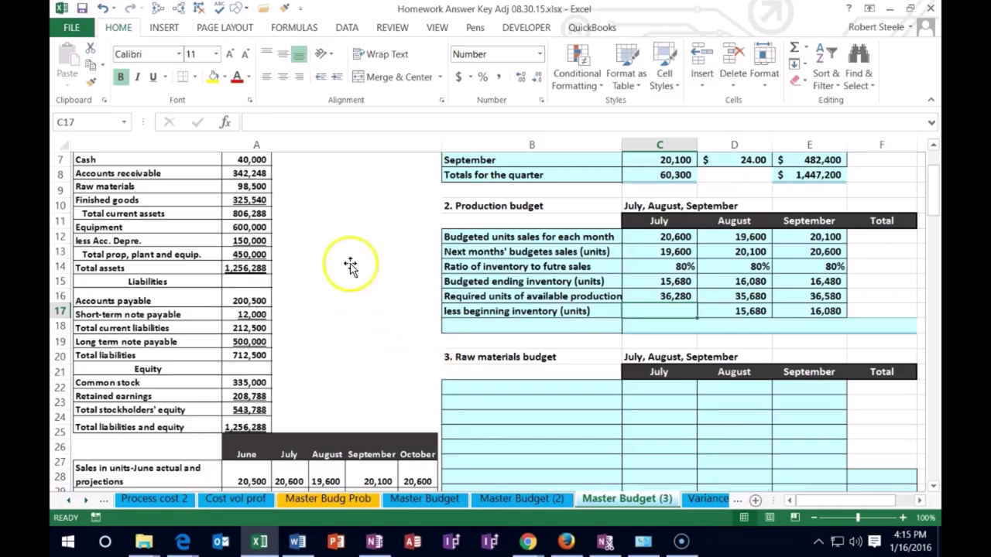
{"action": "left_click", "coordinate": [296, 219]}
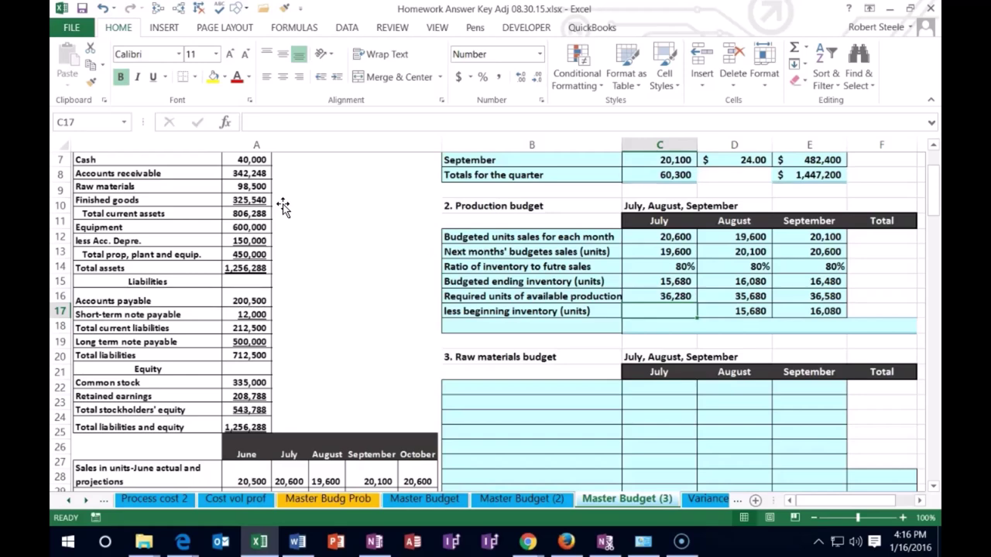
{"action": "scroll", "coordinate": [299, 250], "scroll_direction": "down", "scroll_amount": 5}
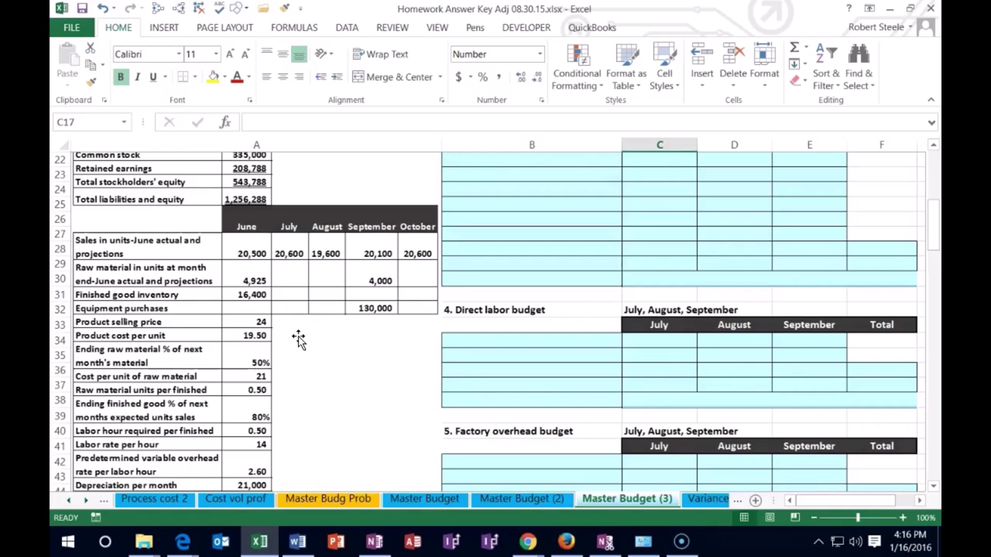
{"action": "scroll", "coordinate": [299, 339], "scroll_direction": "up", "scroll_amount": 5}
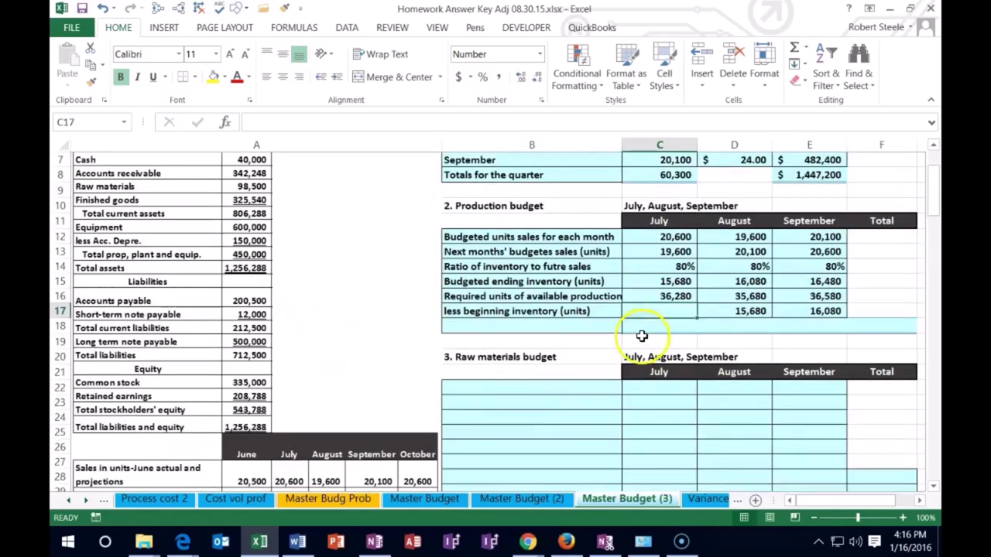
{"action": "type", "text": "="}
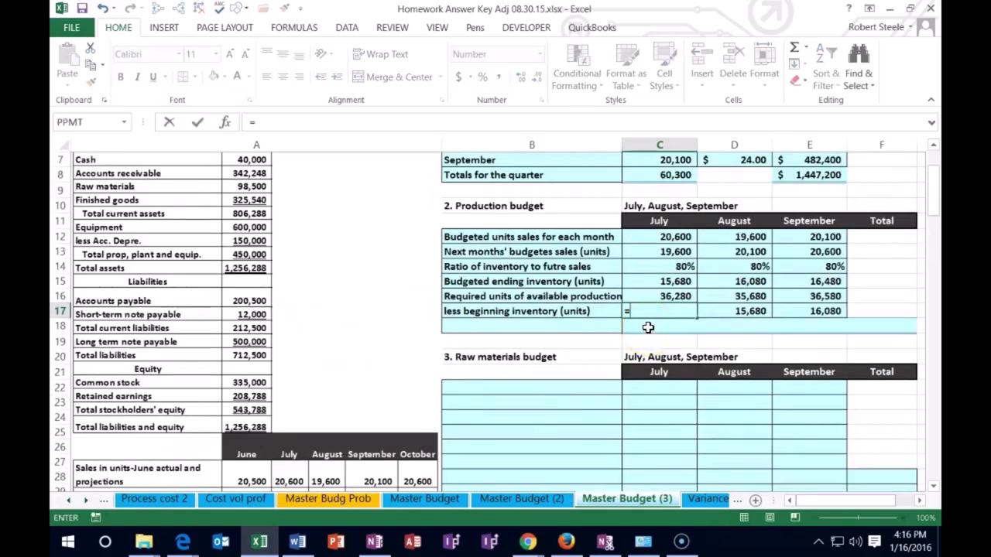
{"action": "type", "text": "3255"}
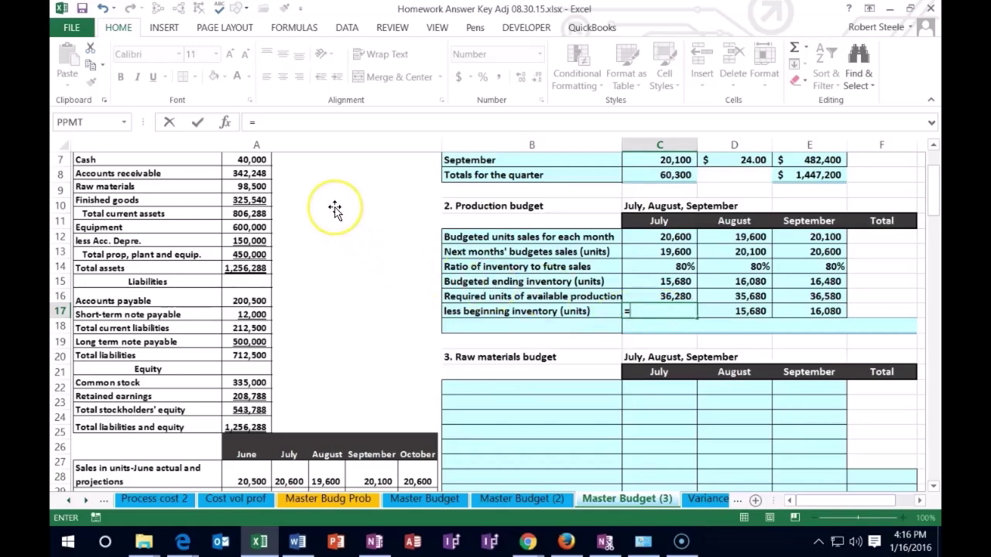
{"action": "type", "text": "40"}
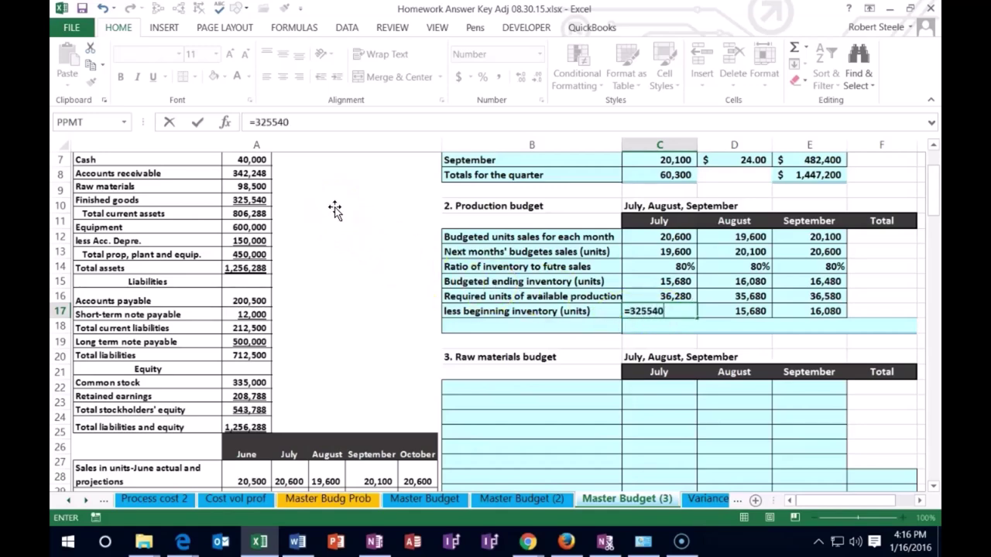
{"action": "type", "text": "/19.5"}
{"action": "key", "text": "Return"}
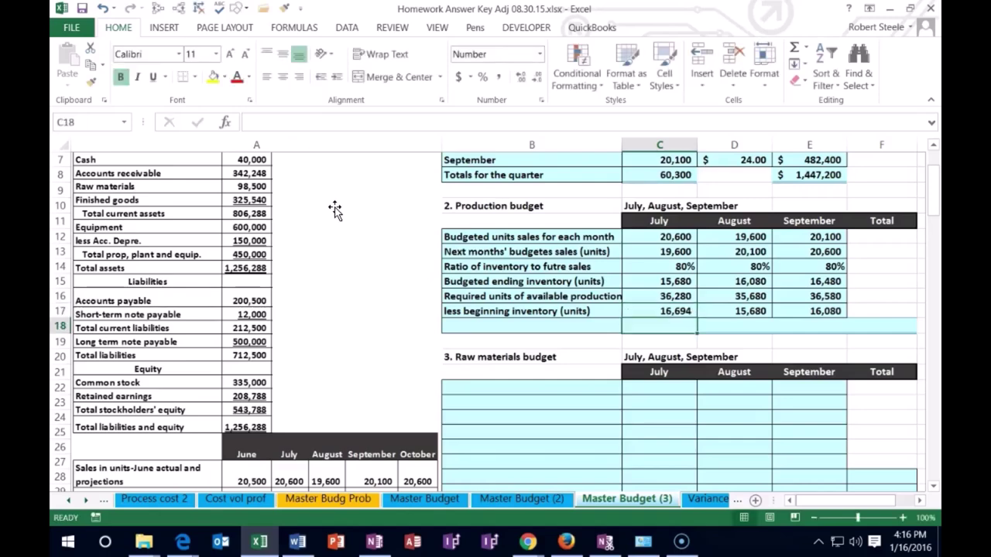
{"action": "key", "text": "Up"}
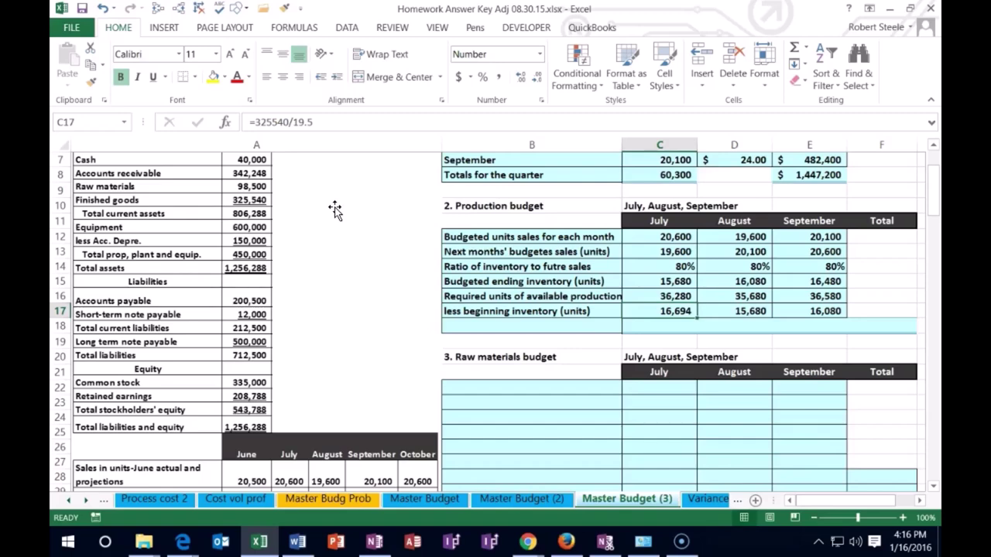
Check July's beginning inventory in C17 with extra decimal places, restore the whole-number display and review its formula.
{"action": "left_click", "coordinate": [520, 80]}
{"action": "left_click", "coordinate": [521, 81]}
{"action": "left_click", "coordinate": [535, 81]}
{"action": "left_click", "coordinate": [535, 80]}
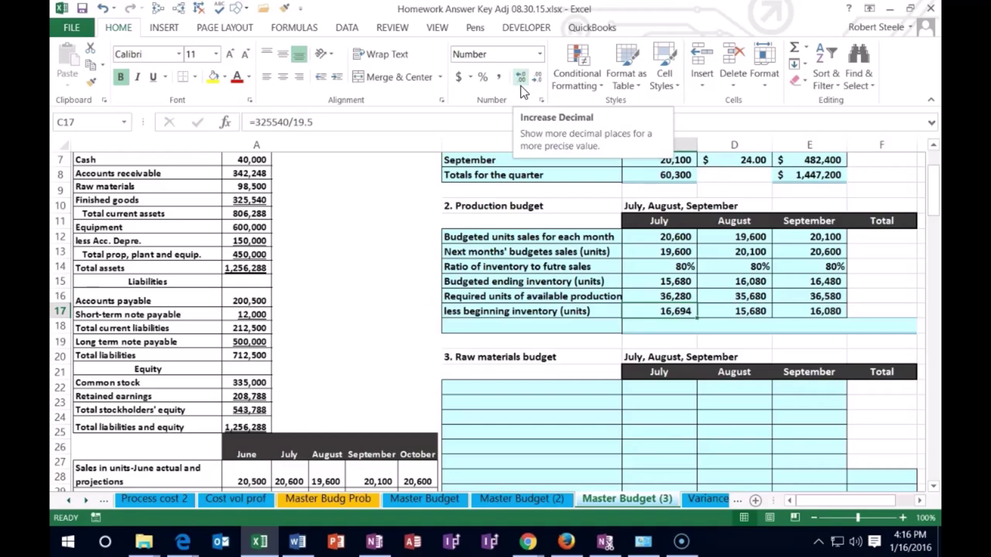
{"action": "left_click", "coordinate": [664, 325]}
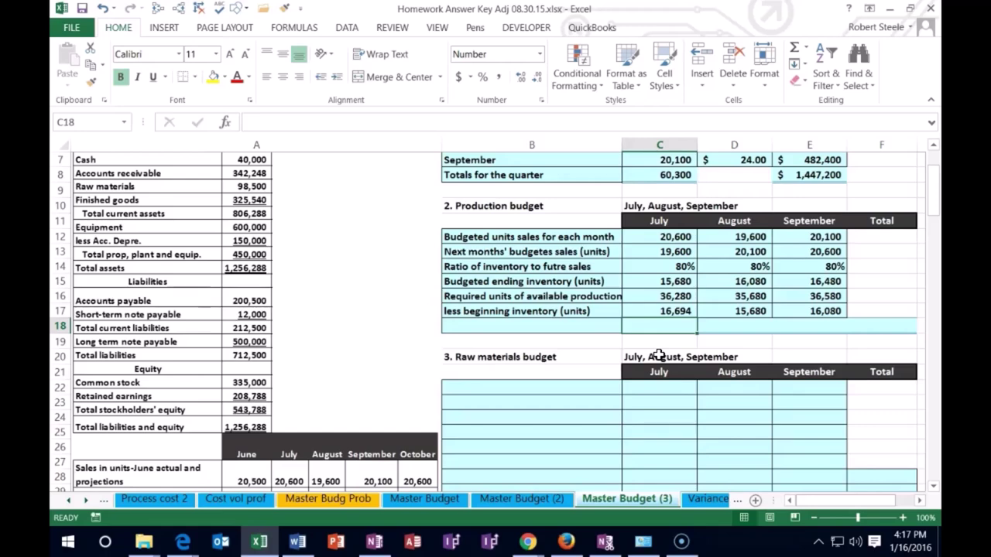
{"action": "key", "text": "Up"}
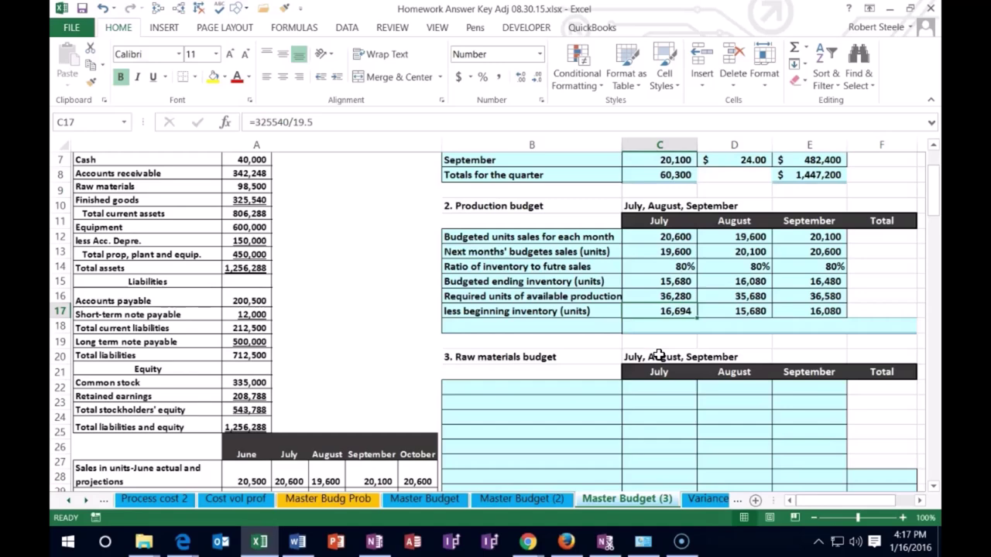
{"action": "left_click", "coordinate": [276, 135]}
Calculate July's units to produce in C18 with the formula =C16-C17.
{"action": "left_click", "coordinate": [637, 326]}
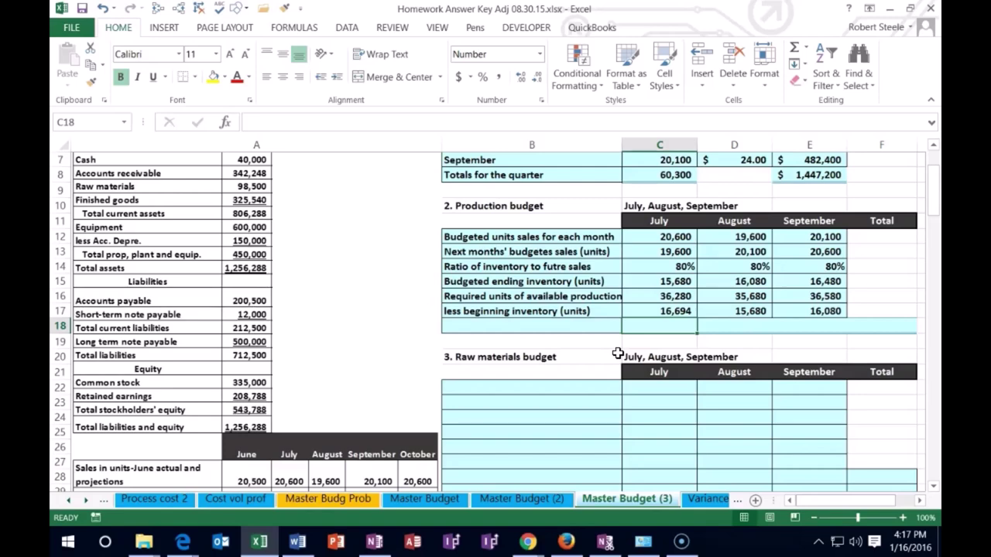
{"action": "type", "text": "="}
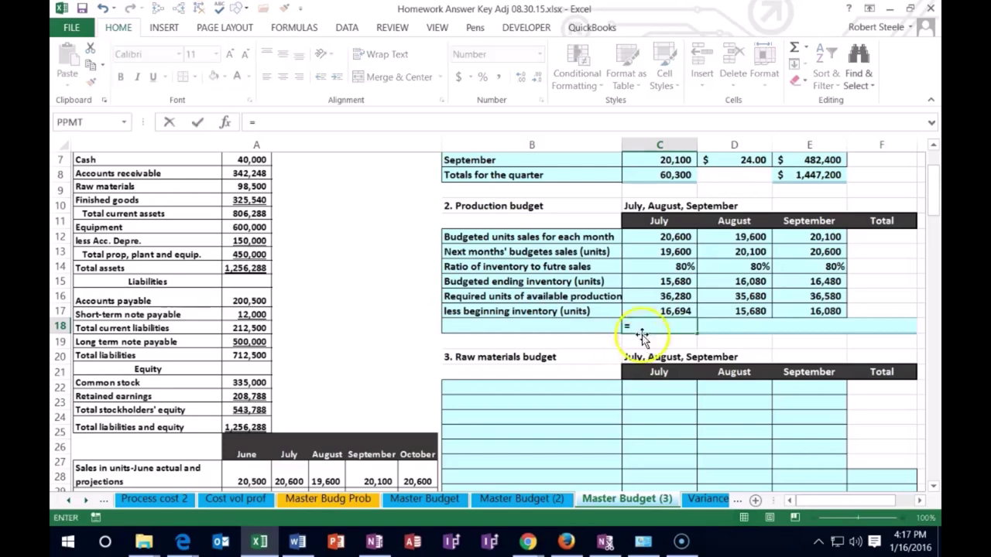
{"action": "left_click", "coordinate": [653, 300]}
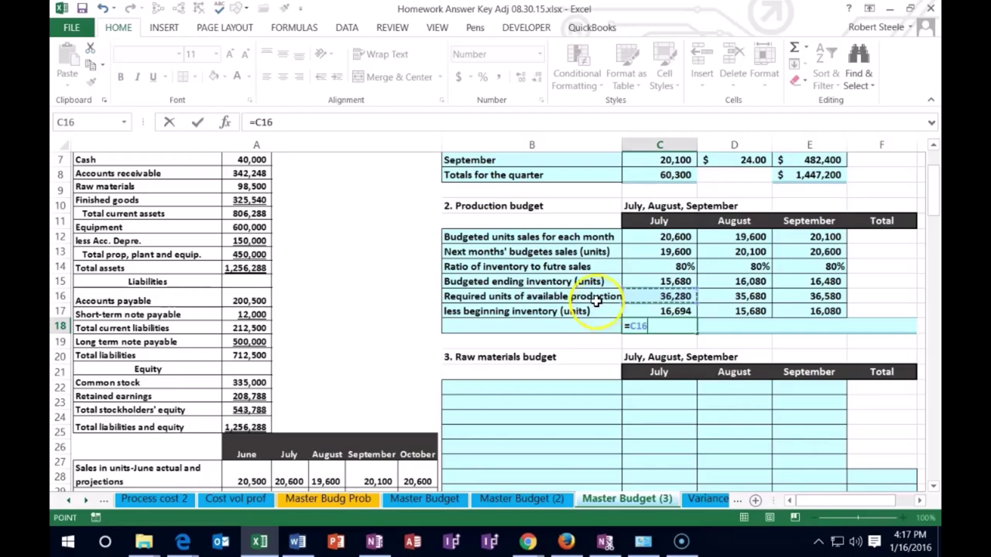
{"action": "type", "text": "-"}
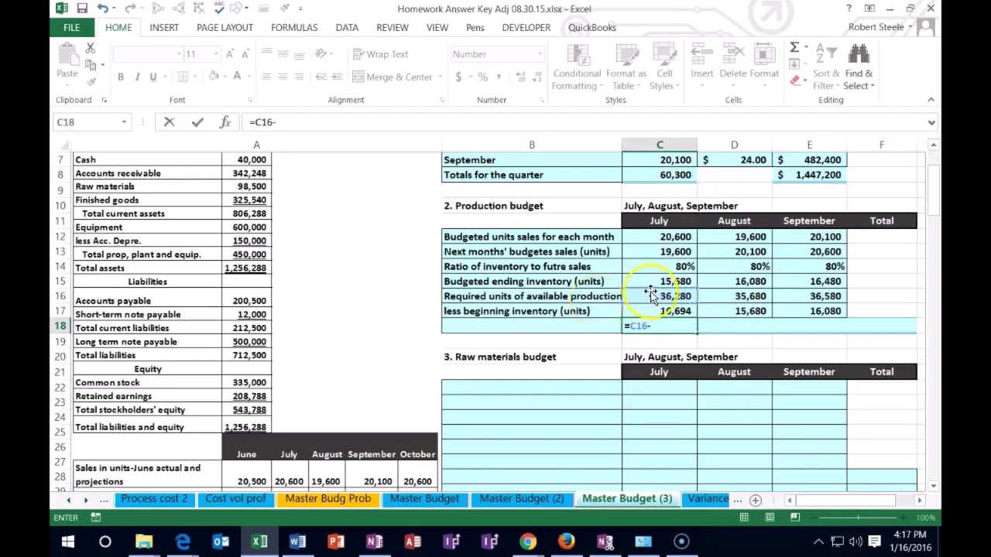
{"action": "left_click", "coordinate": [649, 309]}
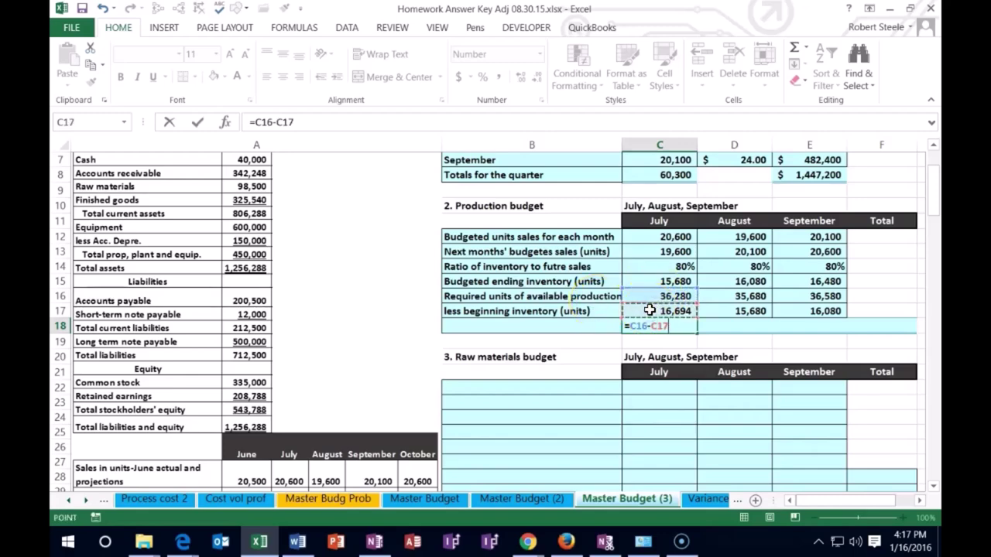
{"action": "key", "text": "Return"}
{"action": "key", "text": "Up"}
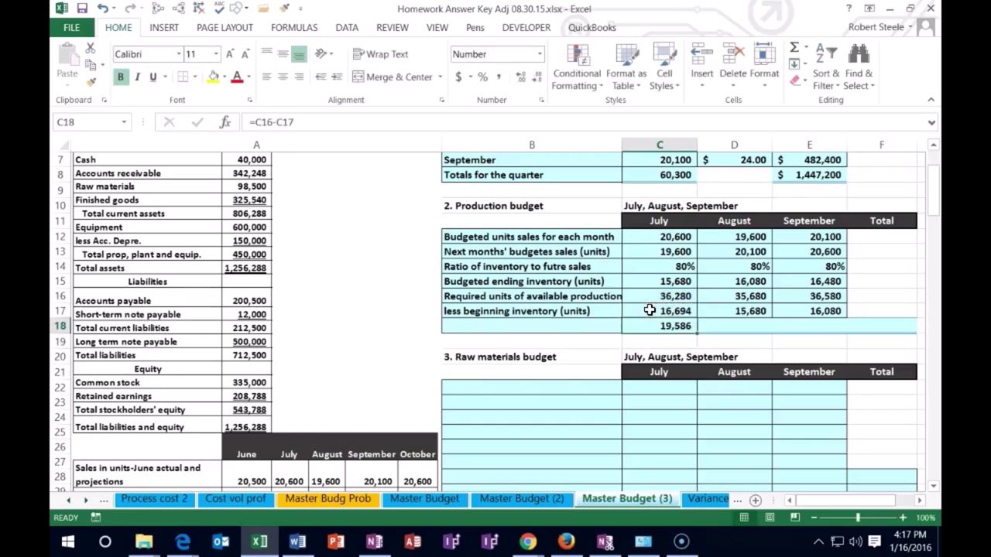
Calculate August's units to produce in D18 with the formula =D16-D17.
{"action": "key", "text": "Right"}
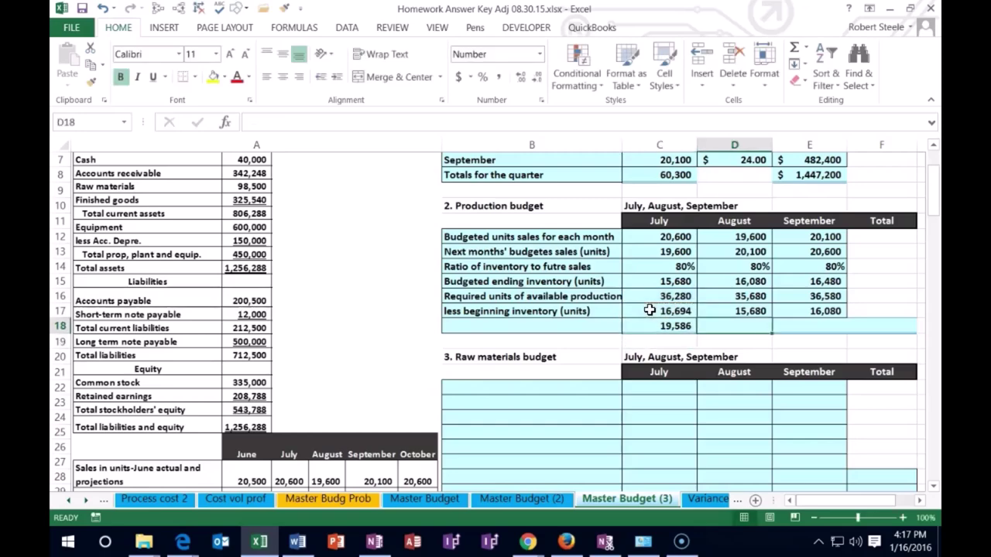
{"action": "type", "text": "="}
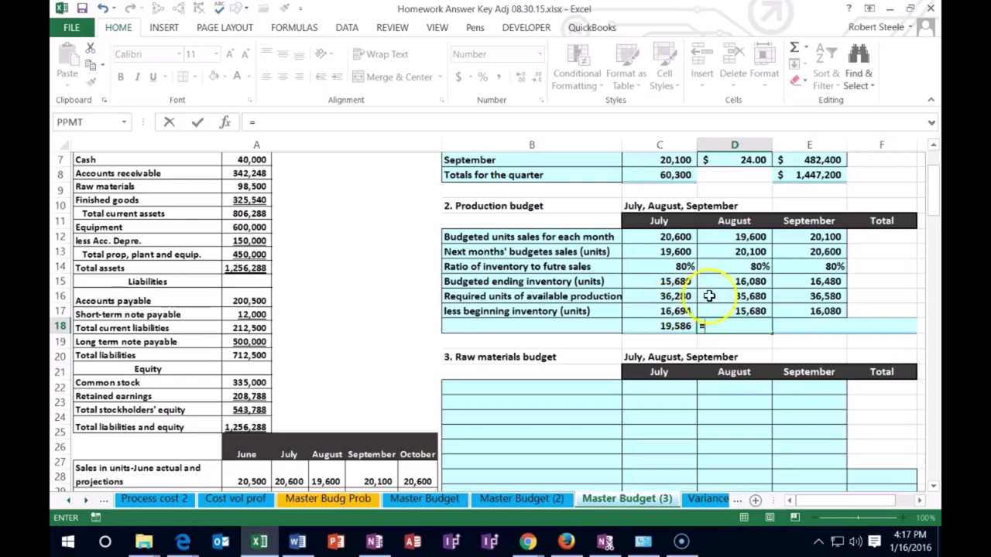
{"action": "left_click", "coordinate": [721, 294]}
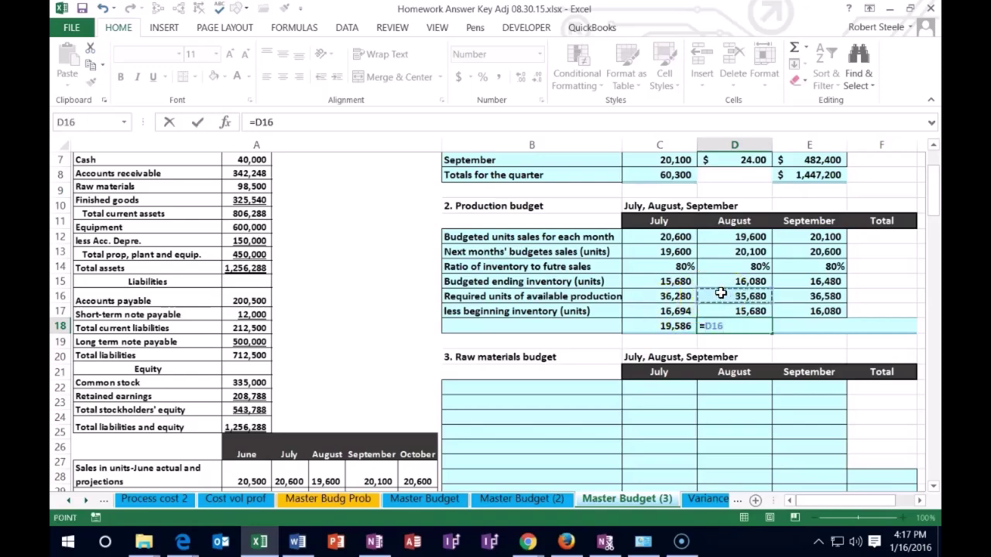
{"action": "type", "text": "-"}
{"action": "left_click", "coordinate": [729, 314]}
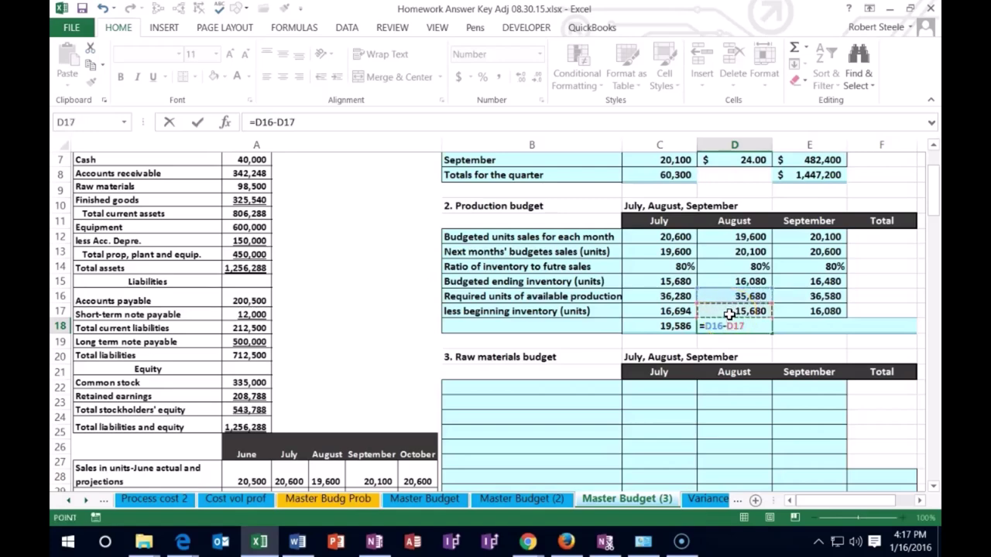
{"action": "key", "text": "Return"}
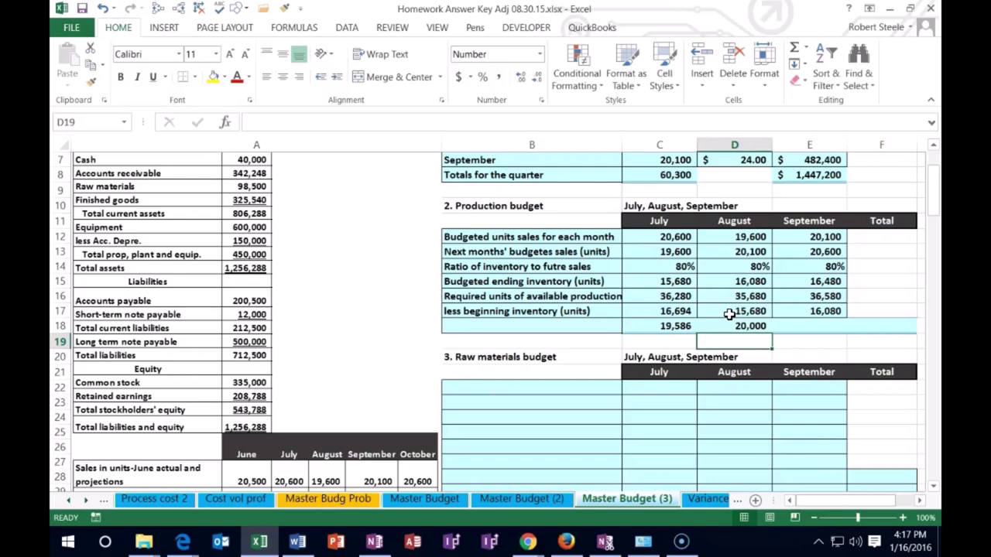
Calculate September's units to produce in E18 with the formula =E16-E17.
{"action": "key", "text": "Right"}
{"action": "key", "text": "Up"}
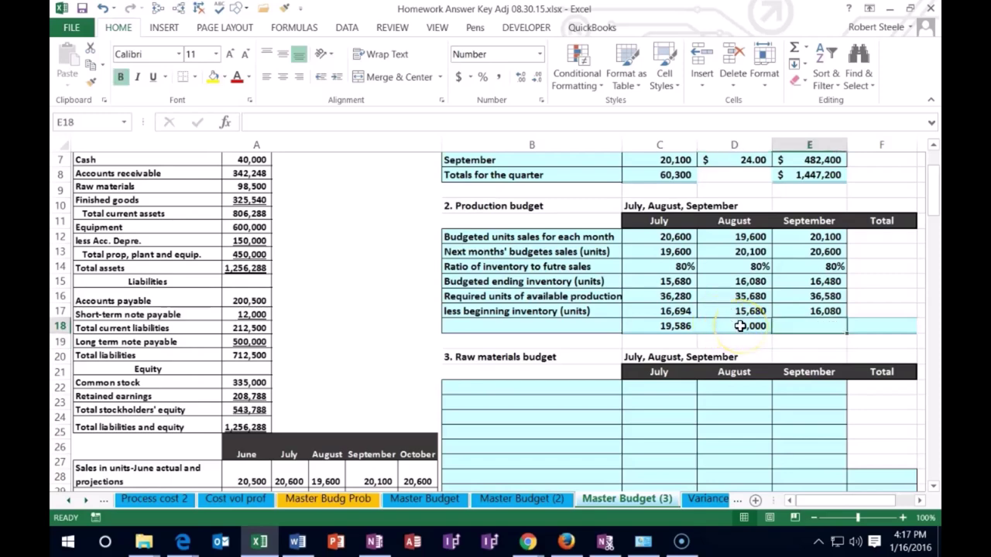
{"action": "type", "text": "="}
{"action": "left_click", "coordinate": [807, 296]}
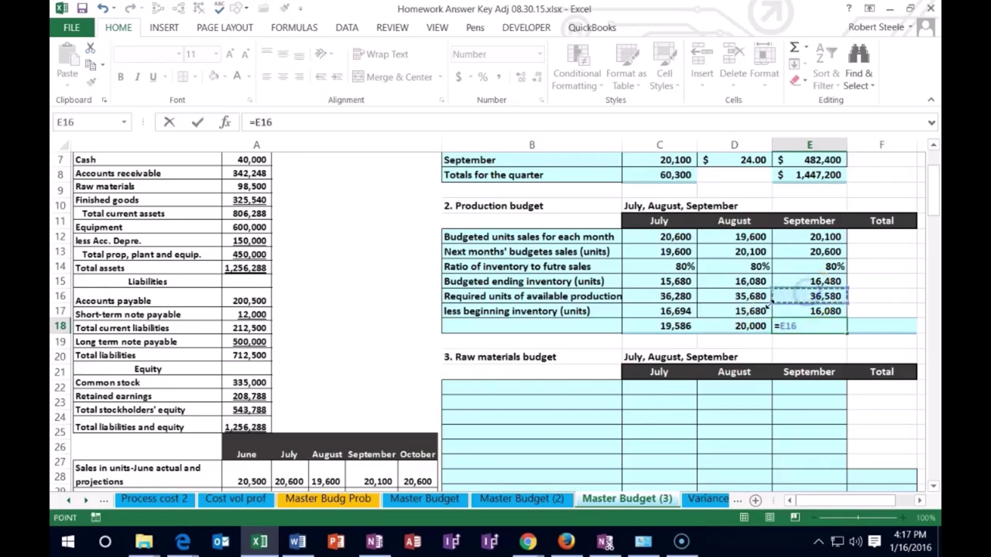
{"action": "type", "text": "-"}
{"action": "left_click", "coordinate": [789, 311]}
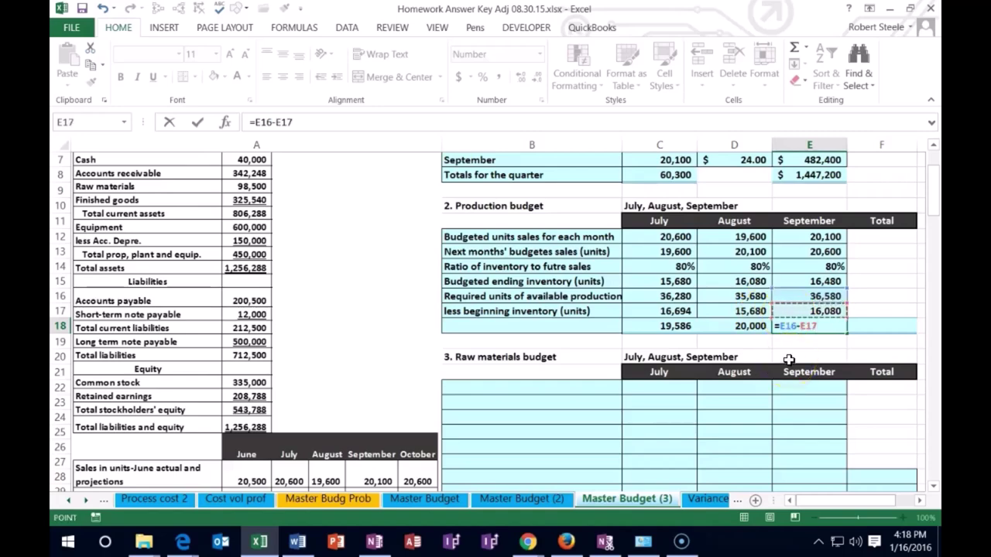
{"action": "key", "text": "Return"}
Label the last row of the production budget in B18 as "Units to be produced".
{"action": "key", "text": "Left"}
{"action": "key", "text": "Left"}
{"action": "key", "text": "Left"}
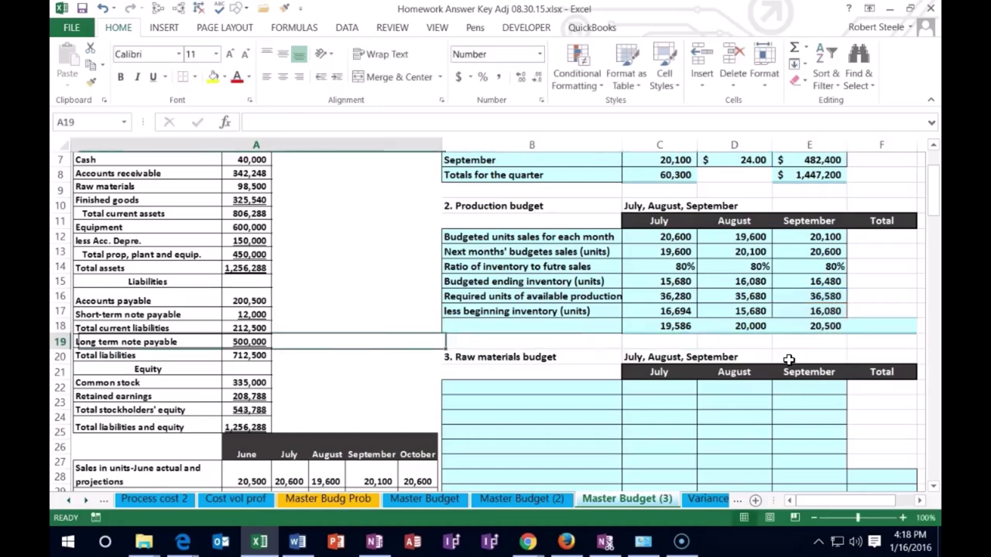
{"action": "key", "text": "Up"}
{"action": "type", "text": "Uni"}
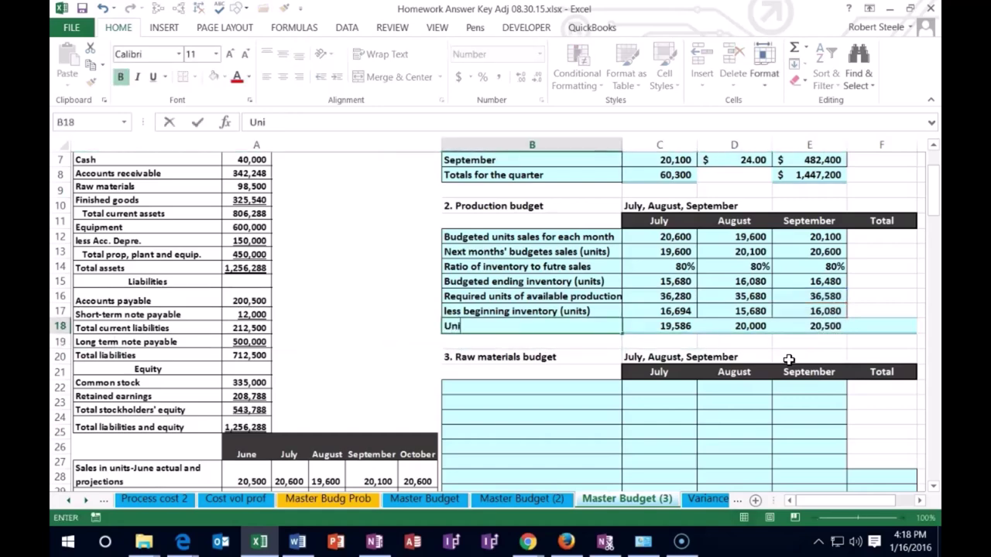
{"action": "type", "text": "ts to be producte"}
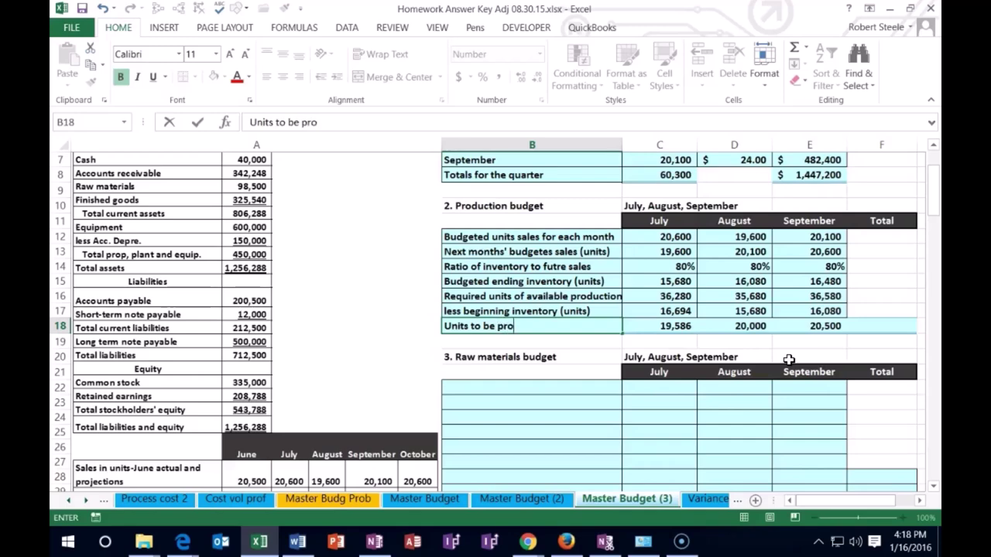
{"action": "key", "text": "BackSpace"}
{"action": "type", "text": "ed"}
Total the quarter's units to be produced in F18 with the formula =SUM(C18:E18).
{"action": "key", "text": "Right"}
{"action": "key", "text": "Right"}
{"action": "key", "text": "Right"}
{"action": "key", "text": "Right"}
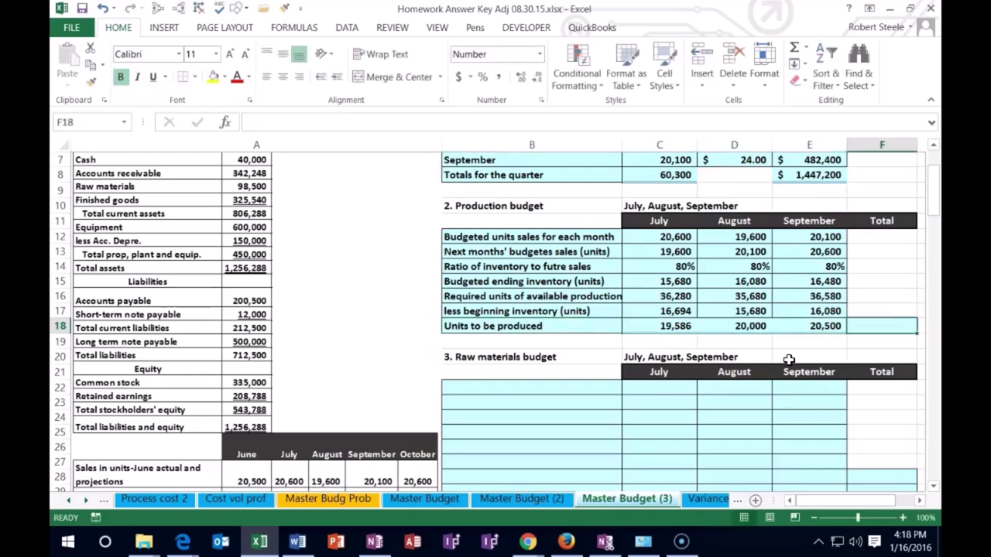
{"action": "type", "text": "=sum("}
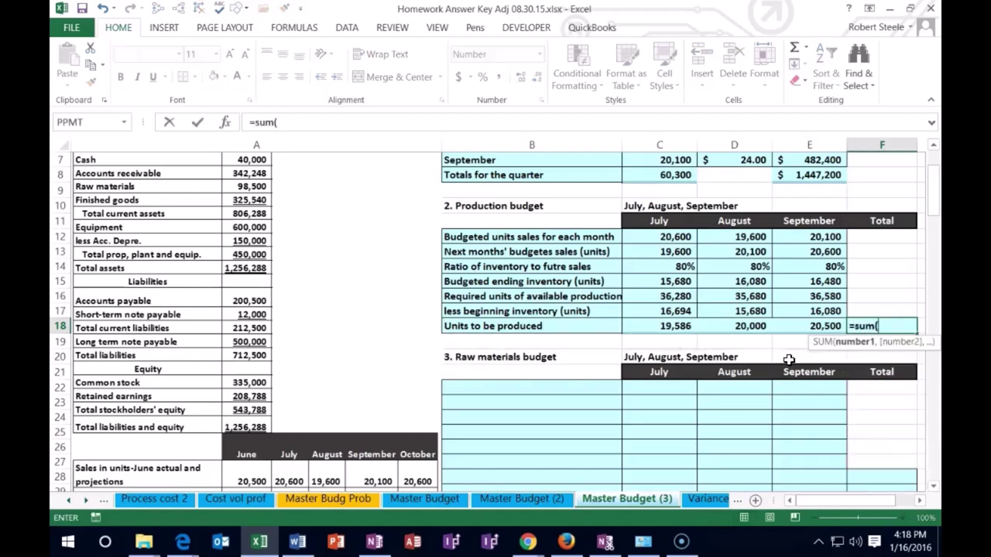
{"action": "left_click_drag", "start_coordinate": [674, 326], "coordinate": [777, 332]}
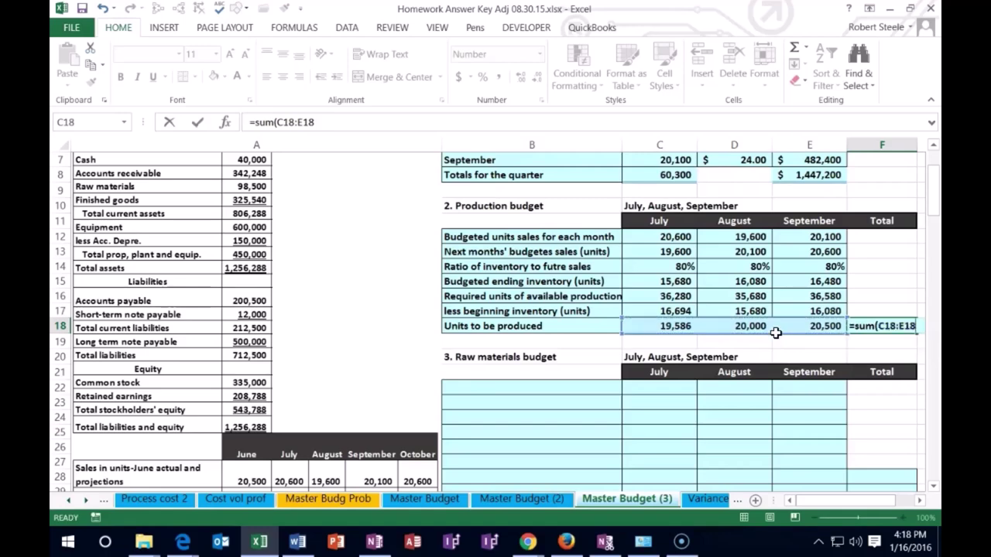
{"action": "key", "text": "Return"}
{"action": "key", "text": "Up"}
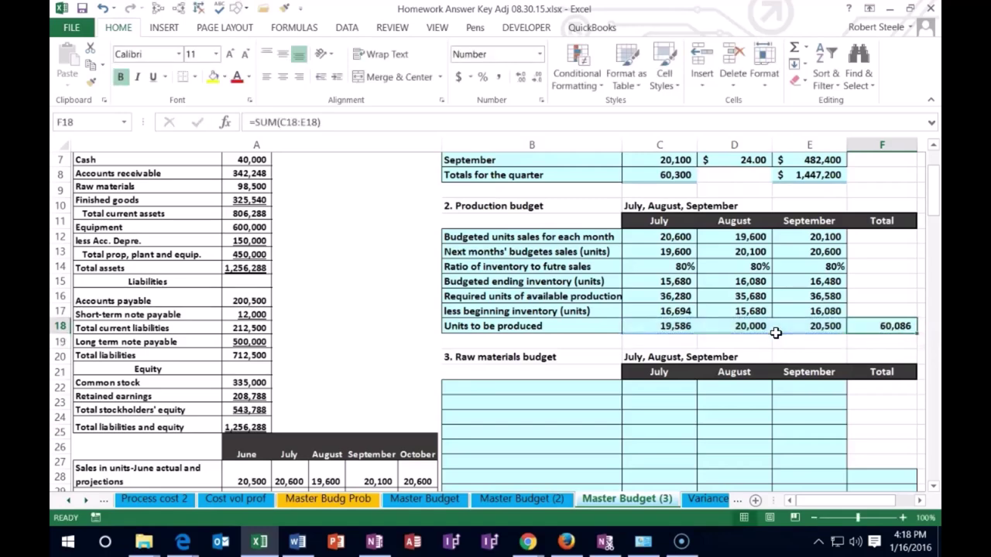
Review the production budget's rows from budgeted unit sales through units to be produced, and the heading of the raw materials budget.
{"action": "left_click", "coordinate": [446, 237]}
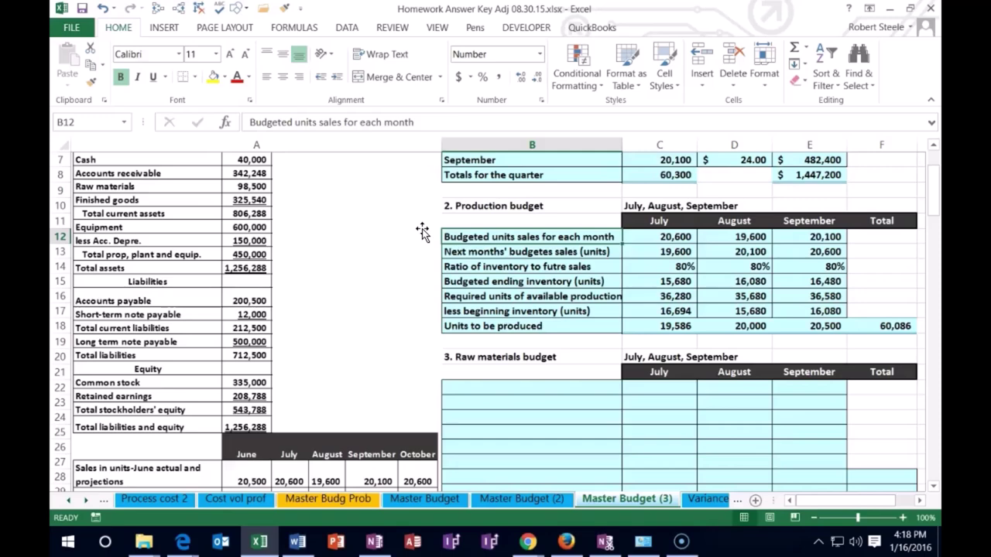
{"action": "key", "text": "Down"}
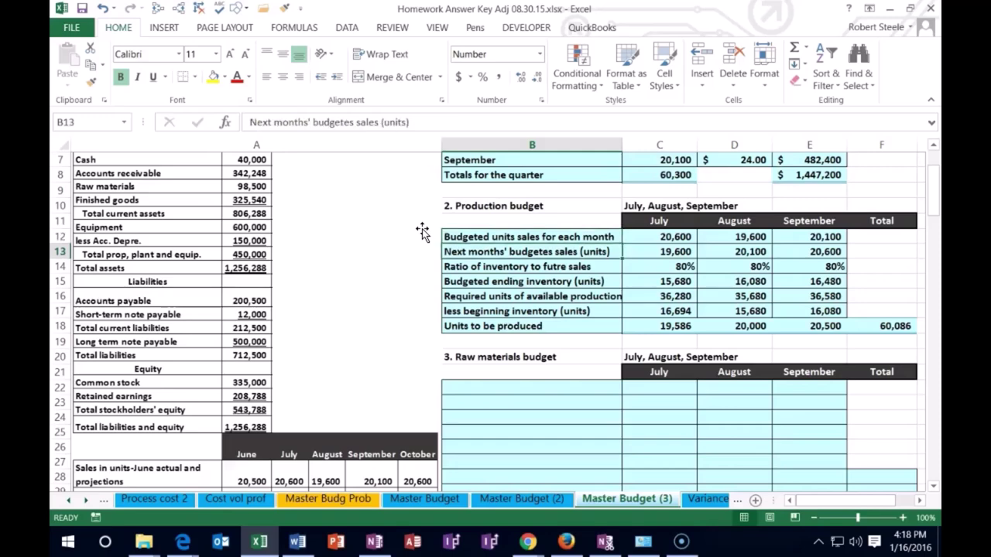
{"action": "key", "text": "Down"}
{"action": "key", "text": "Down"}
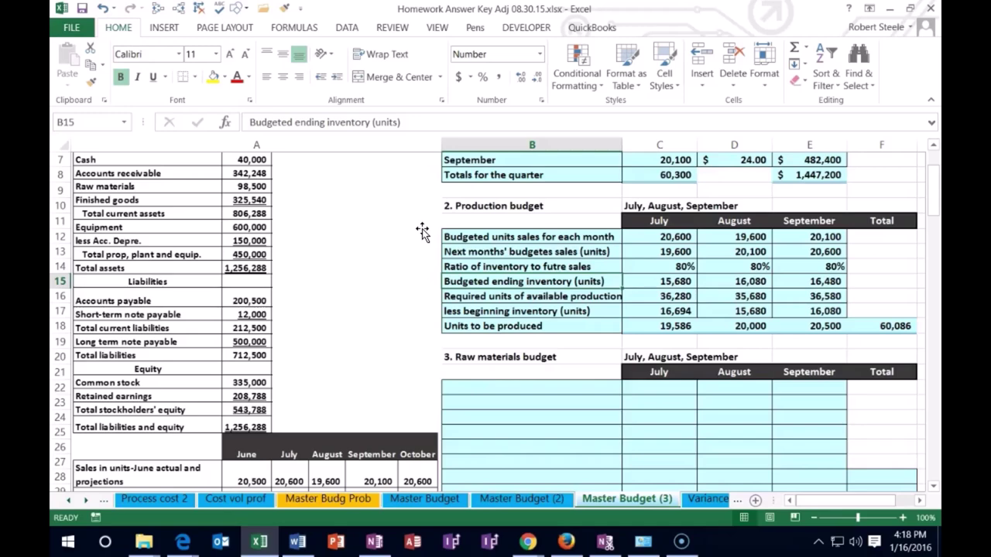
{"action": "key", "text": "Down"}
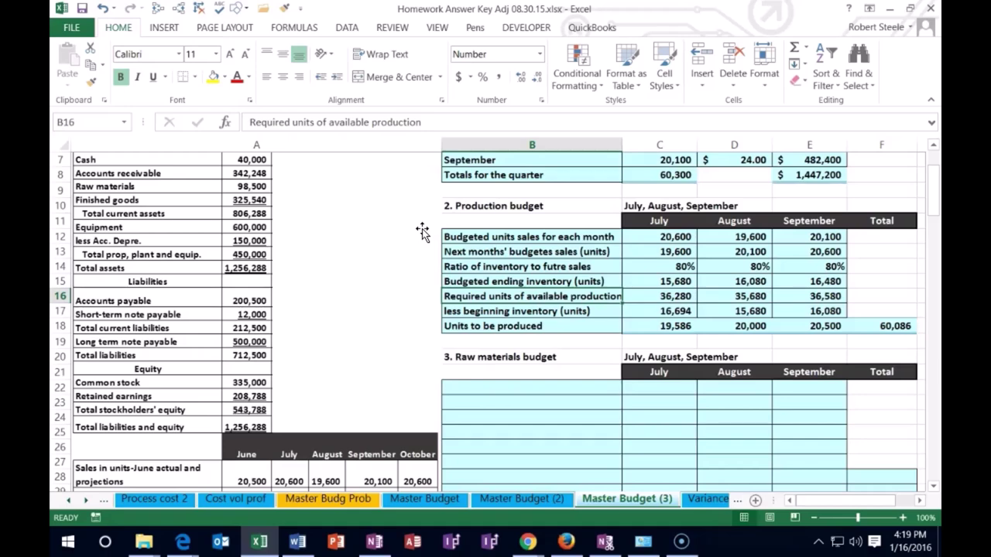
{"action": "key", "text": "Down"}
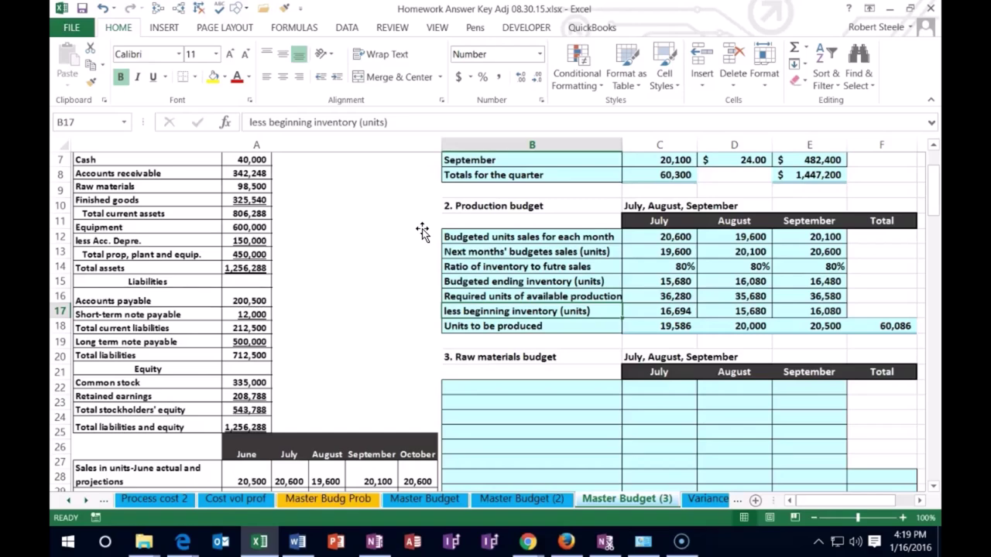
{"action": "key", "text": "Down"}
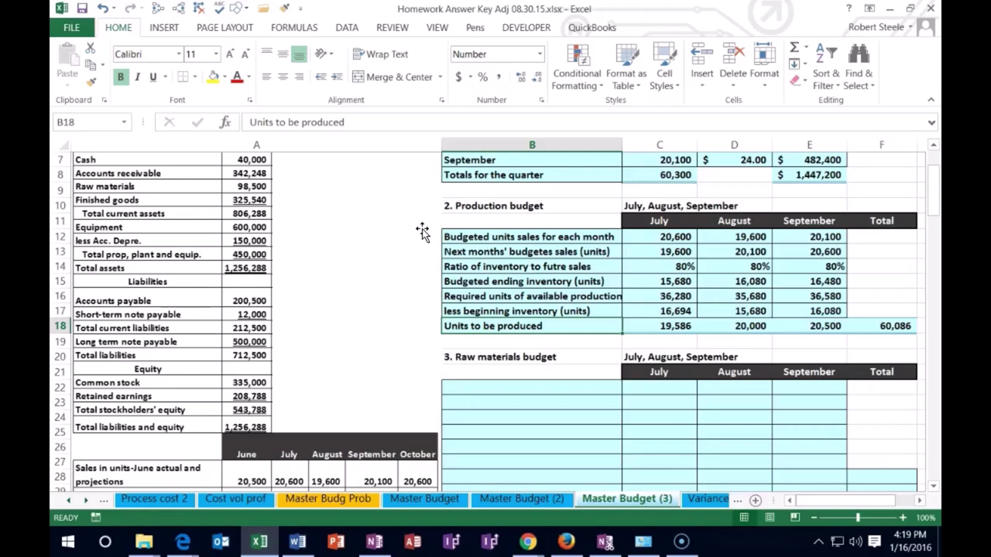
{"action": "left_click", "coordinate": [635, 326]}
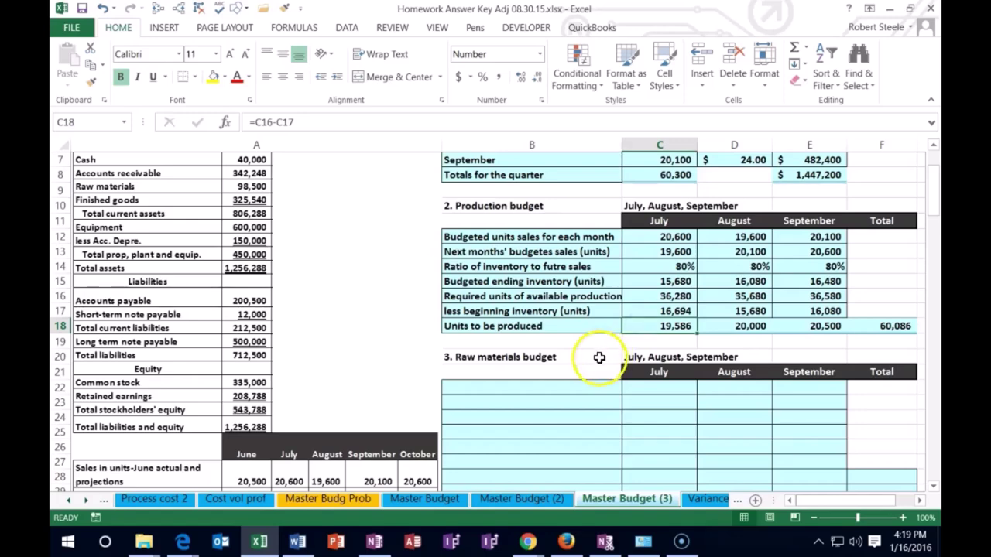
{"action": "left_click", "coordinate": [599, 358]}
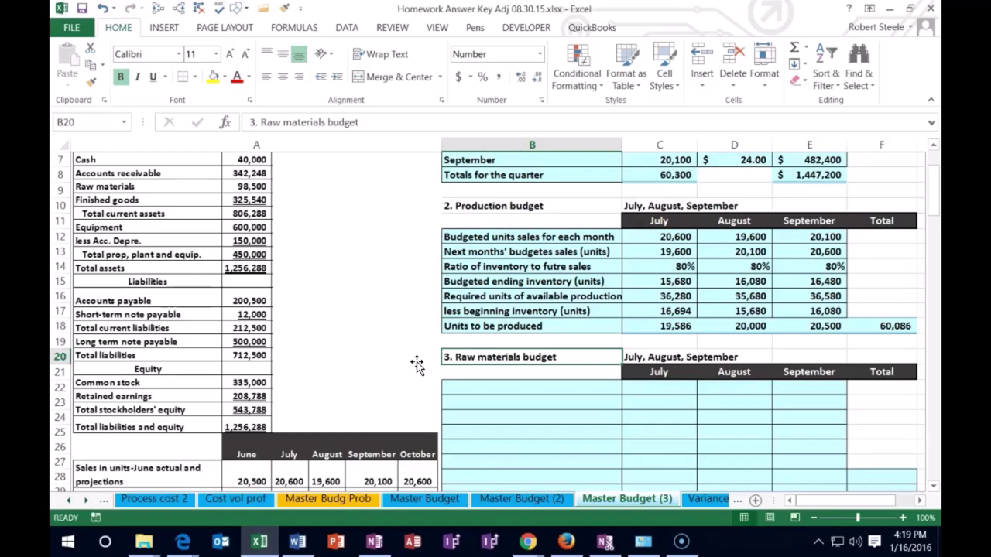
{"action": "left_click", "coordinate": [448, 326]}
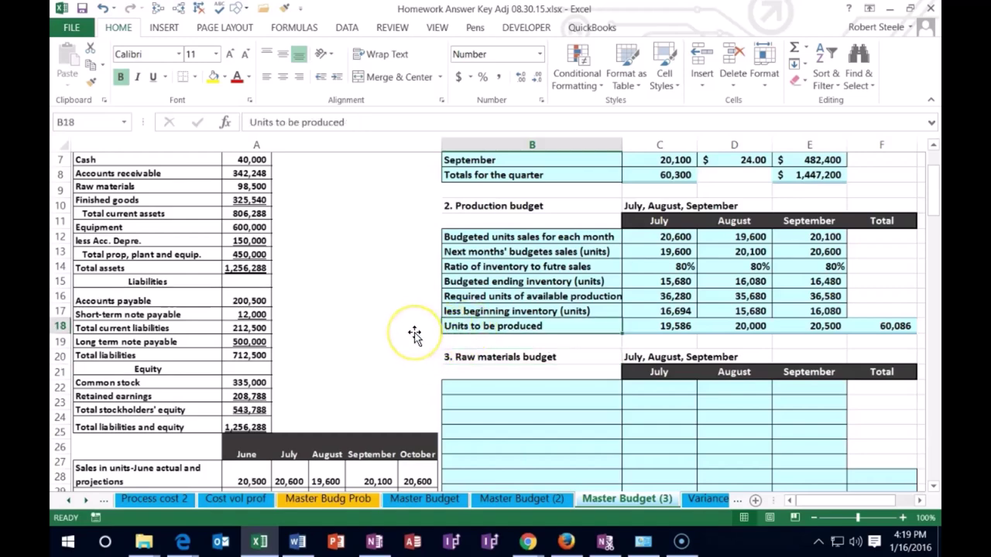